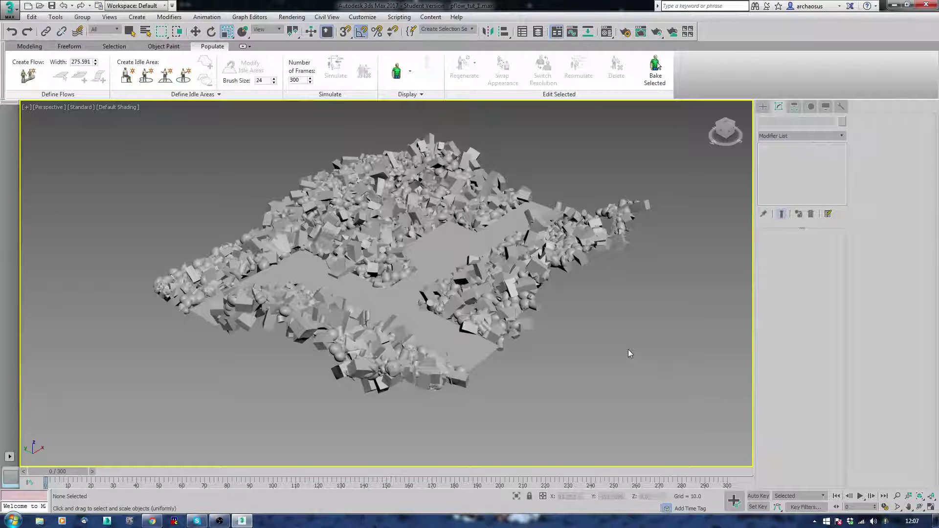
Select the rubble mesh at element level and delete the two stray blocks overhanging the path beside the central rubble pile
middle_click_drag(589, 365, 559, 372, "alt")
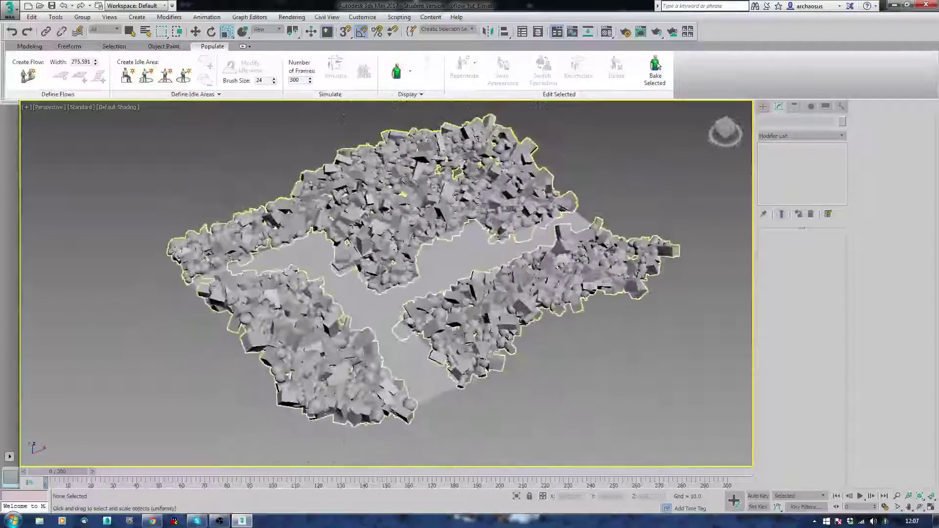
middle_click_drag(463, 323, 504, 342)
scroll(504, 342, "up", 4)
left_click(393, 256)
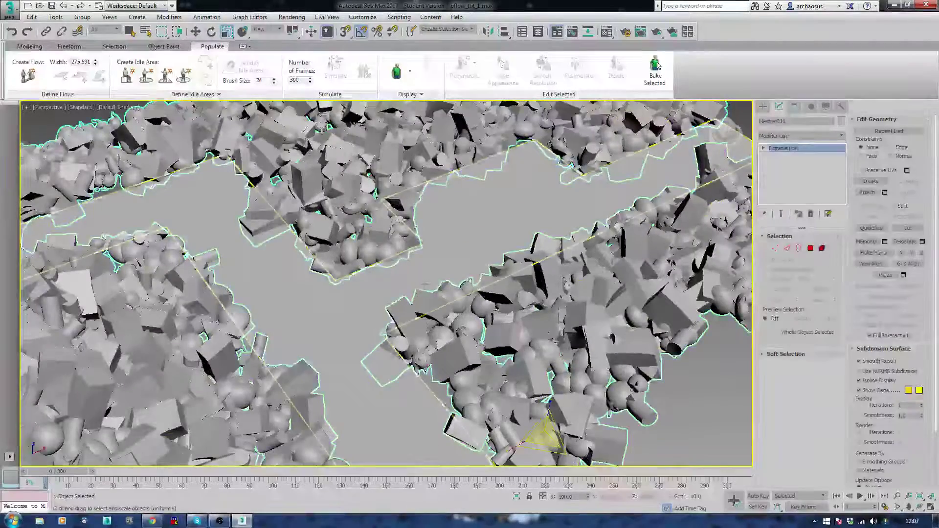
middle_click_drag(394, 256, 557, 275)
left_click(822, 249)
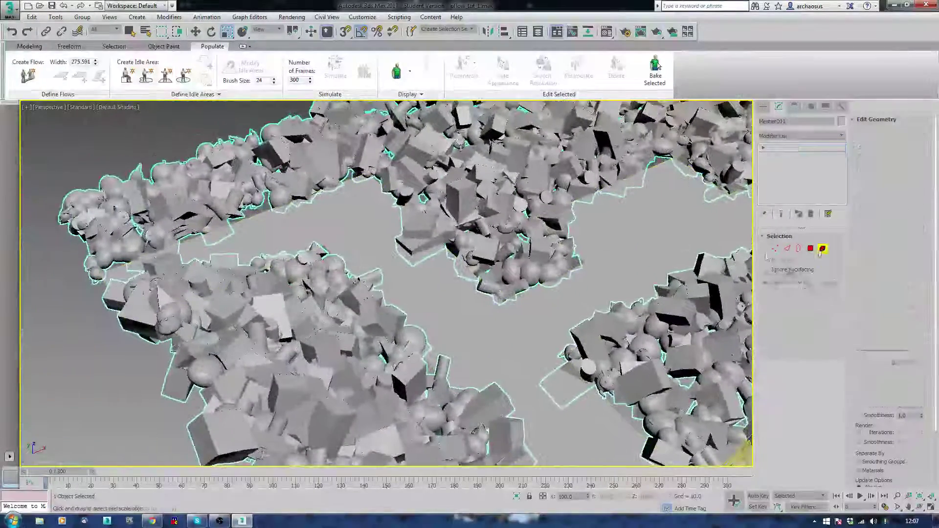
left_click(420, 240)
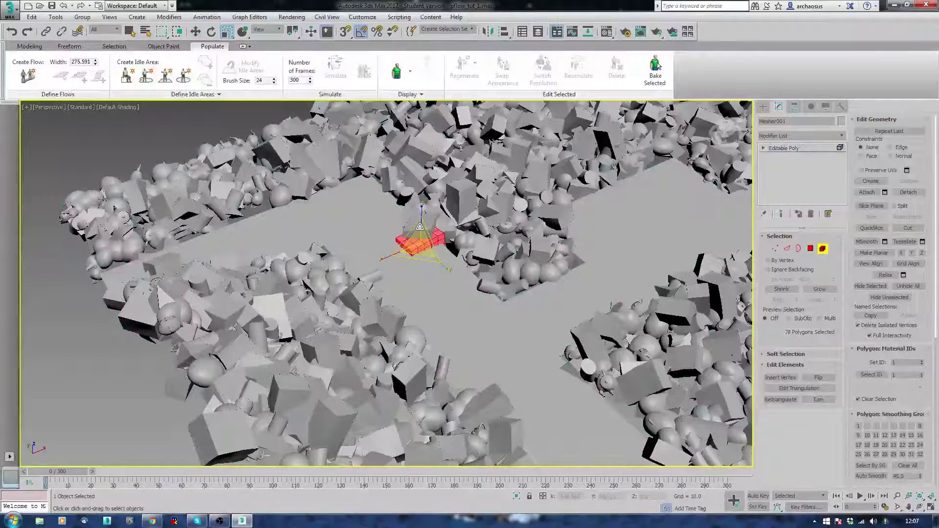
key("Delete")
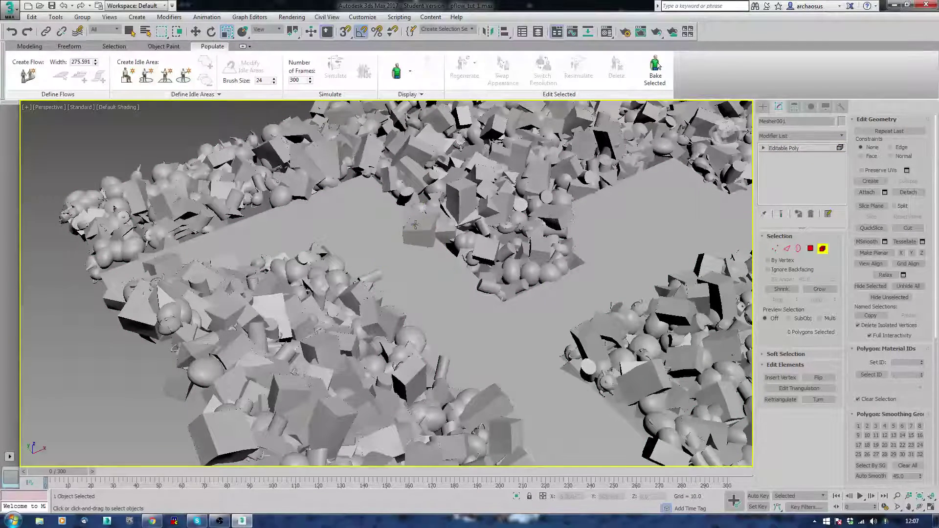
left_click(415, 225)
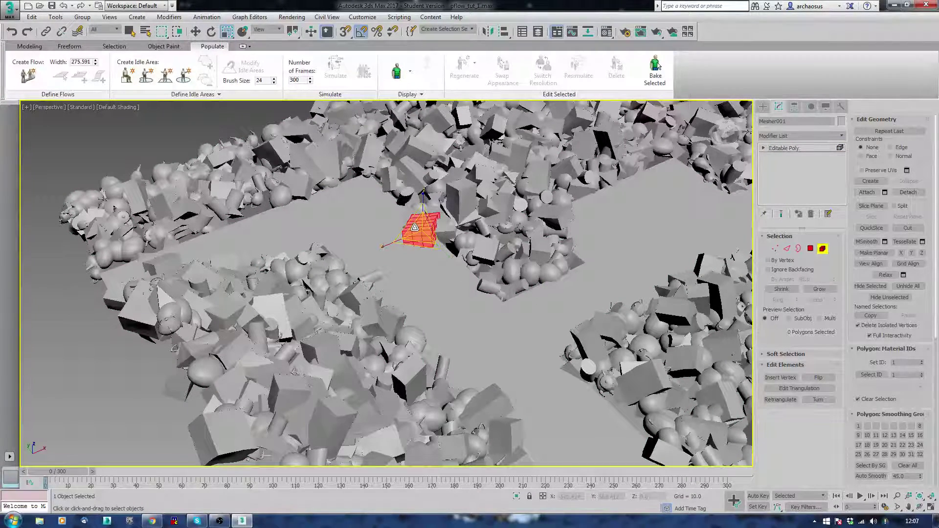
key("Delete")
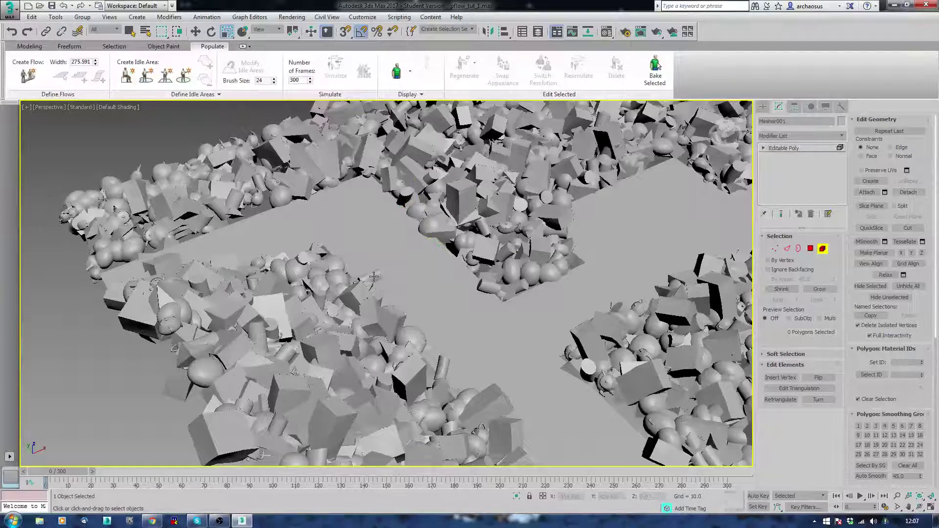
Delete the cylinder protruding onto the path from the near rubble pile and leave element editing
left_click(374, 277)
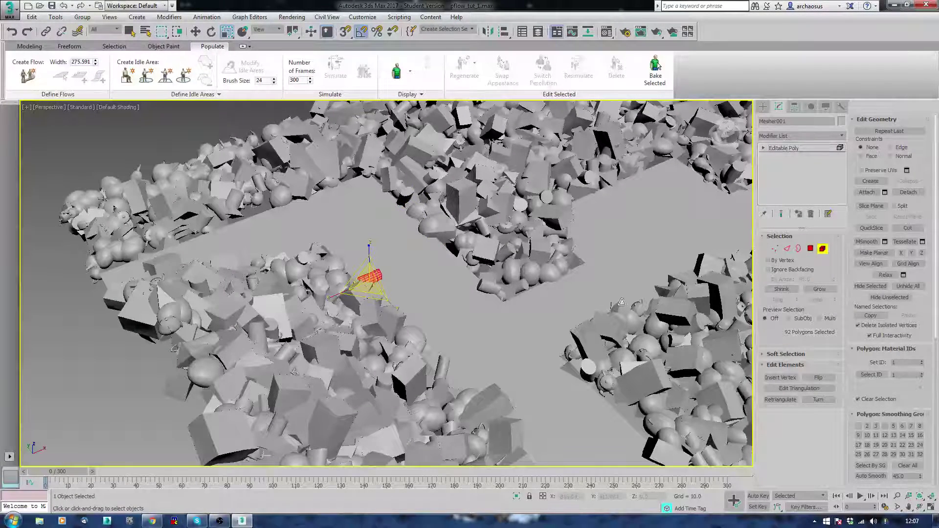
key("Delete")
middle_click_drag(404, 298, 321, 286, "alt")
middle_click_drag(521, 307, 582, 302, "alt")
left_click(826, 250)
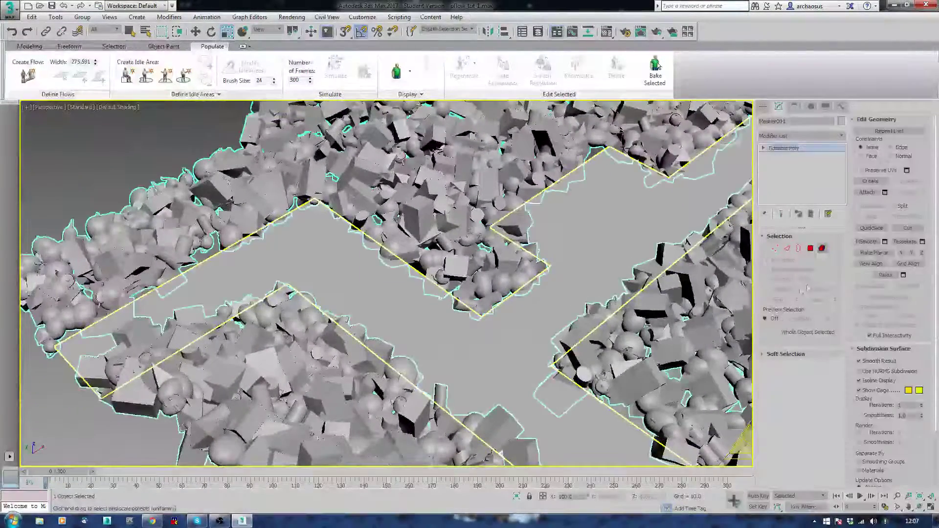
Draw a Populate flow from the near path end around the bend, through the junction, and on to the far end of the long path
left_click(198, 18)
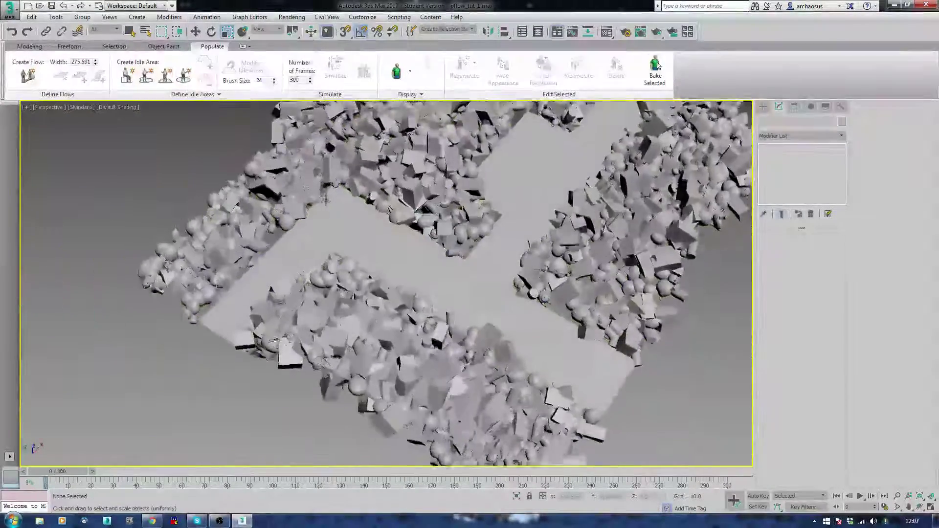
left_click(27, 76)
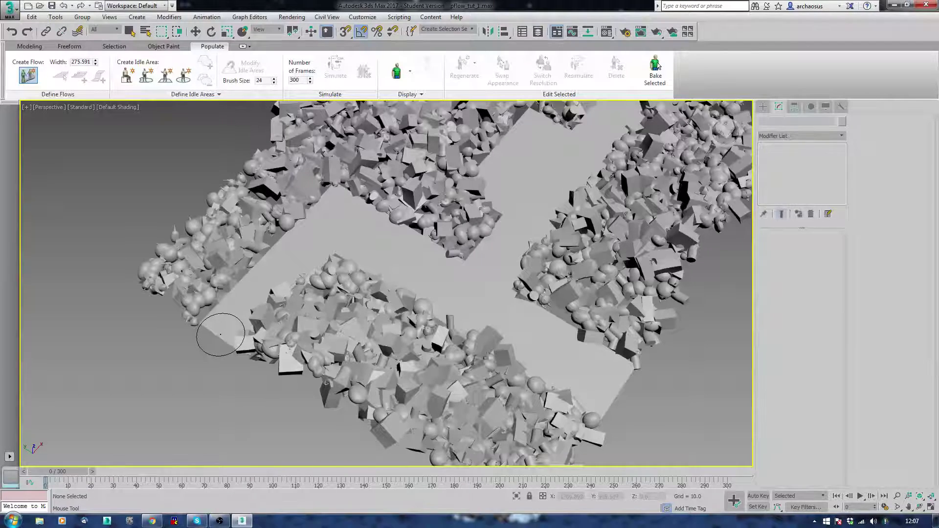
left_click(220, 334)
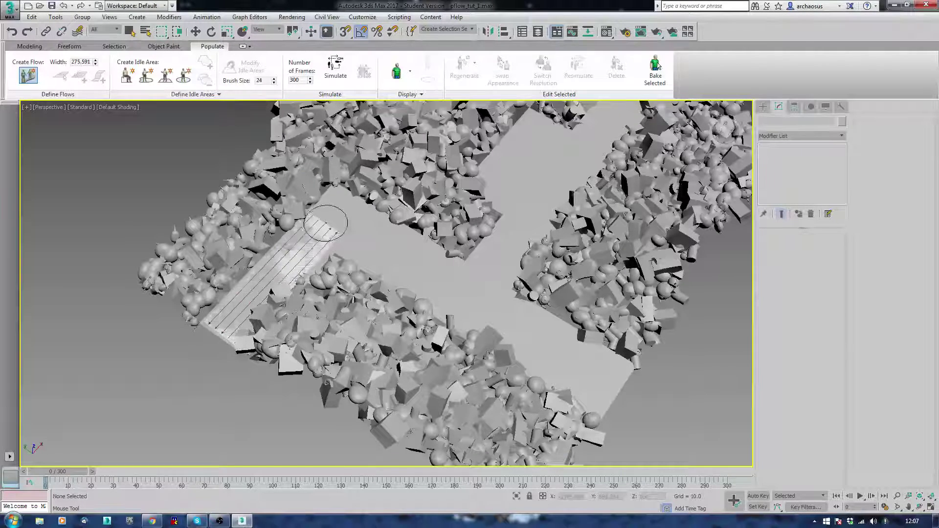
left_click(335, 220)
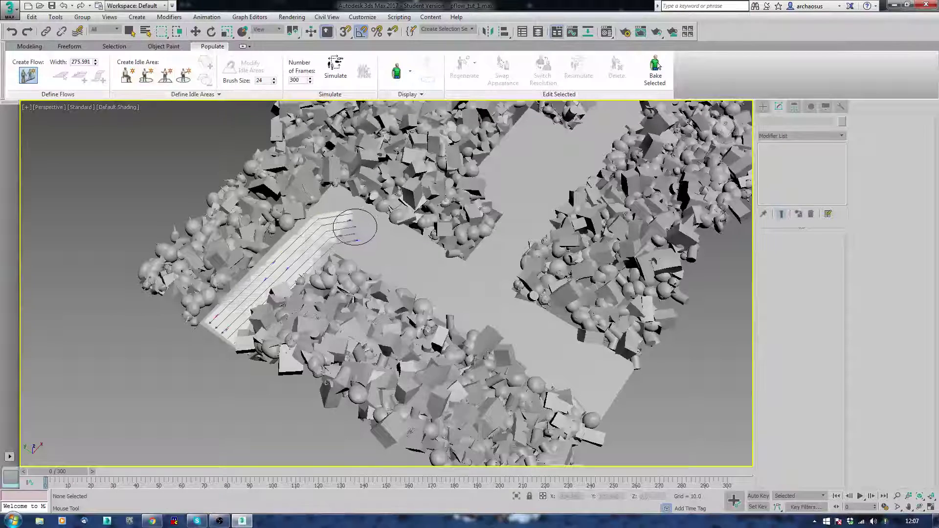
left_click(357, 224)
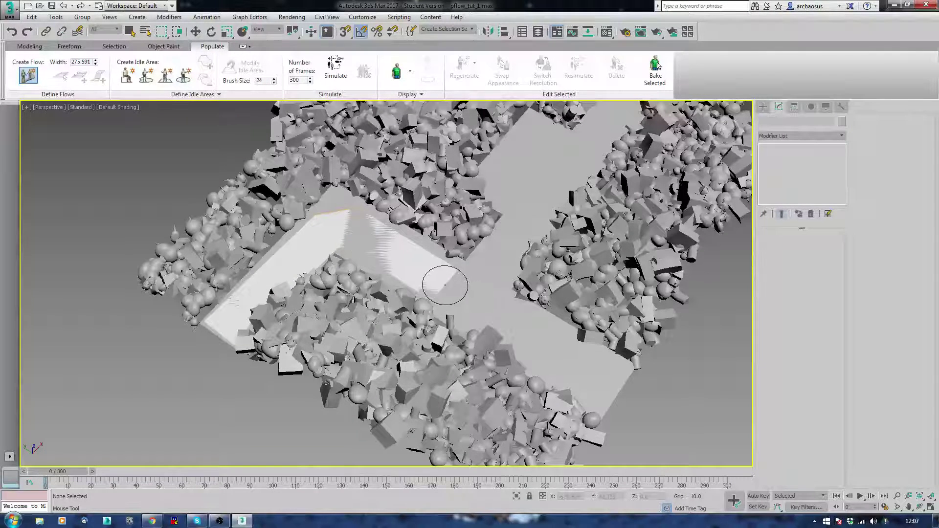
left_click(476, 289)
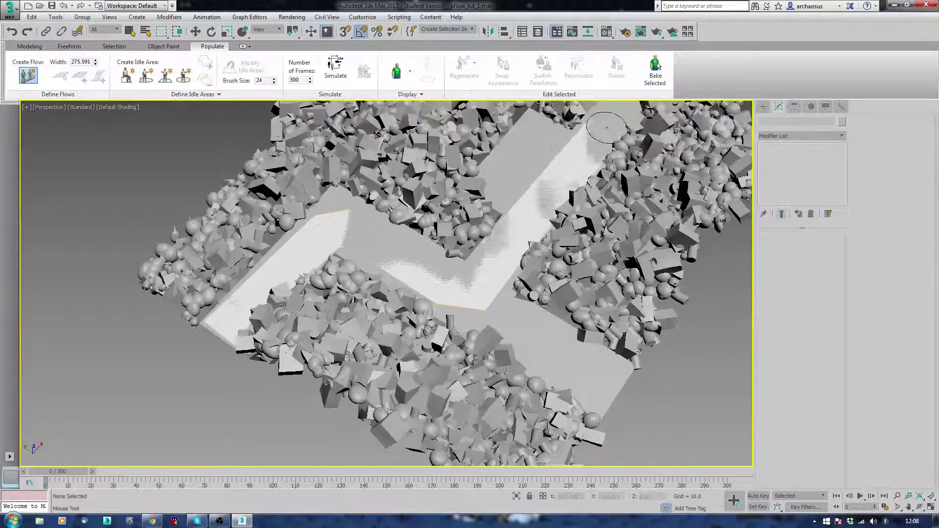
middle_click_drag(625, 107, 534, 226)
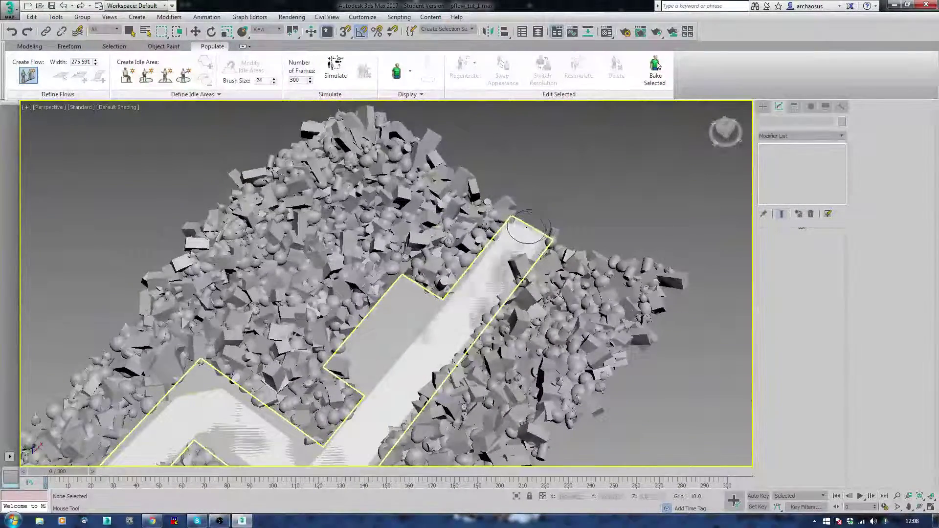
left_click(533, 226)
right_click(533, 227)
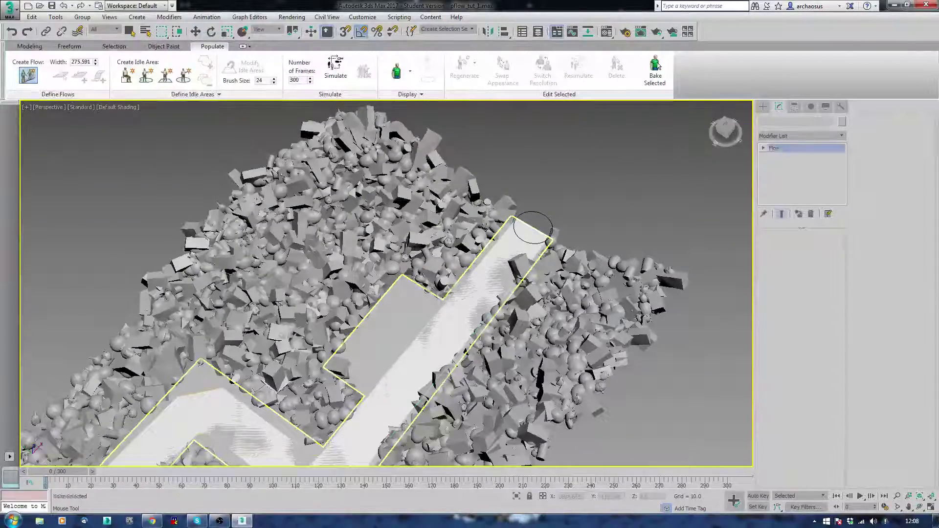
Draw a second Populate flow from the open end of the short side path up to the first flow at the junction
middle_click_drag(486, 390, 543, 248)
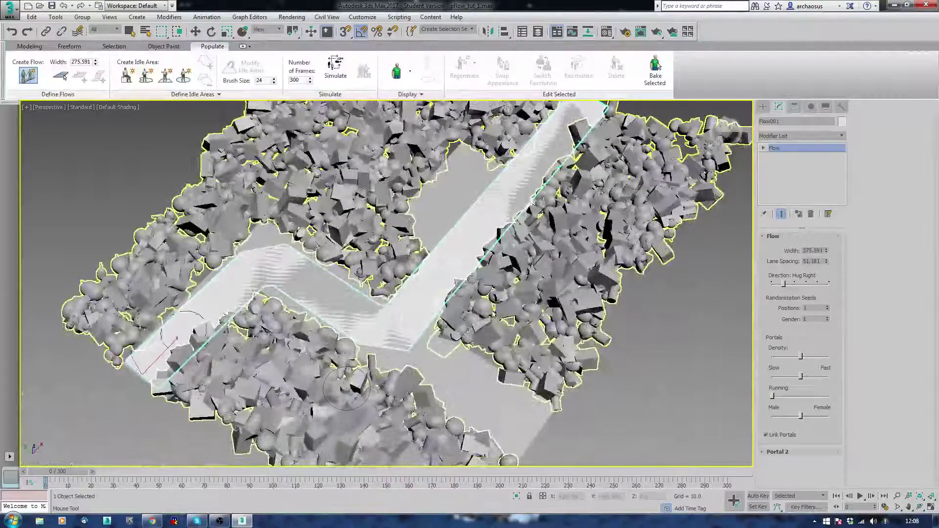
middle_click_drag(422, 414, 407, 371)
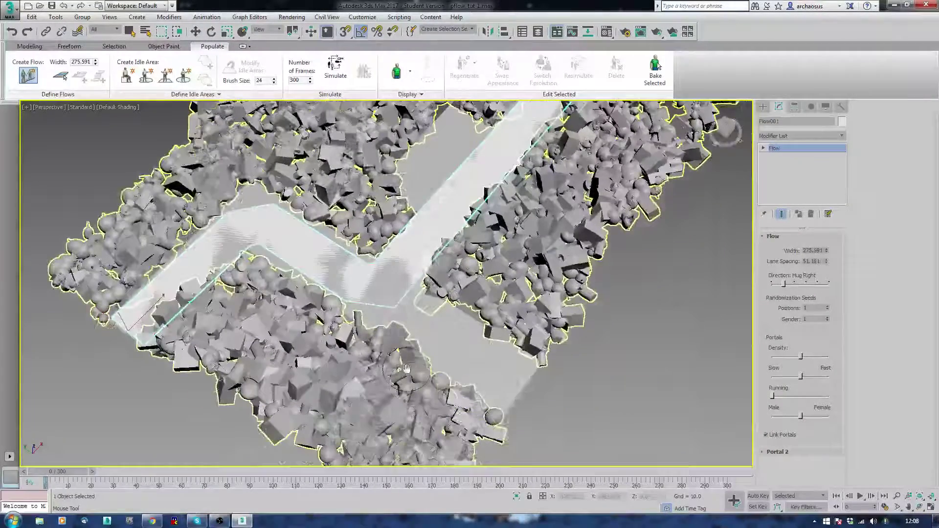
left_click(519, 395)
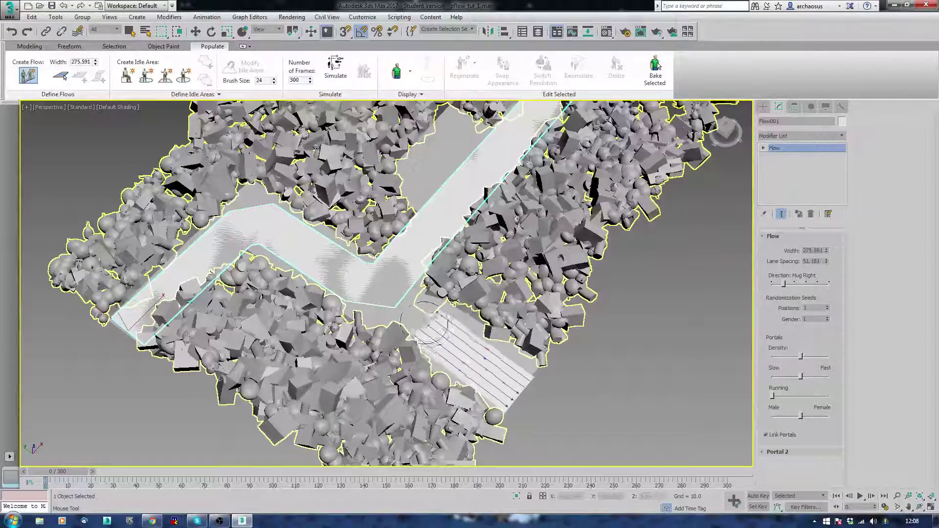
left_click(395, 307)
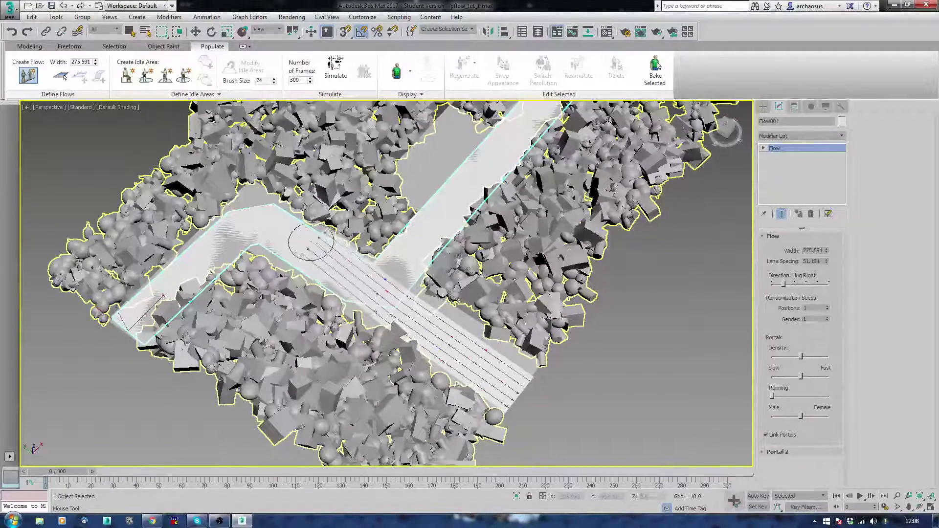
right_click(347, 262)
Paint a freeform idle area over the recessed open space beside the long path
middle_click_drag(455, 238, 424, 323)
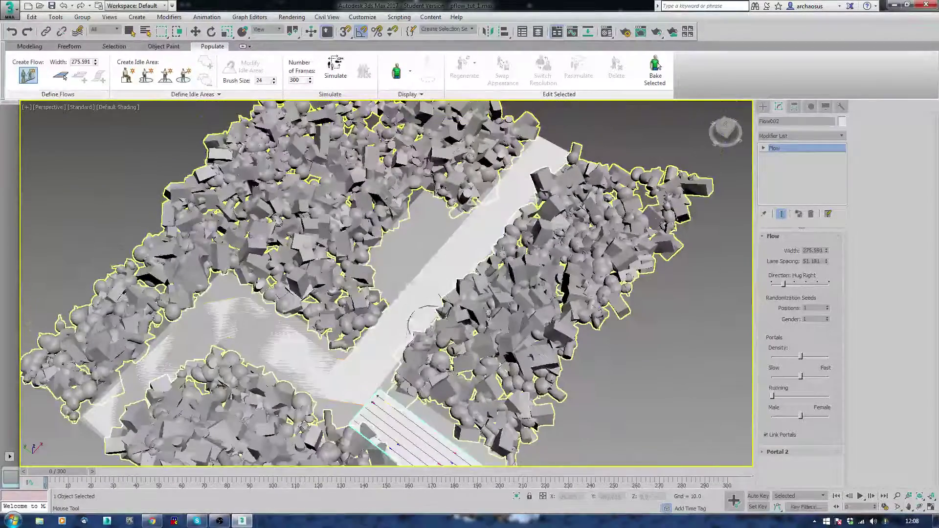
left_click(146, 77)
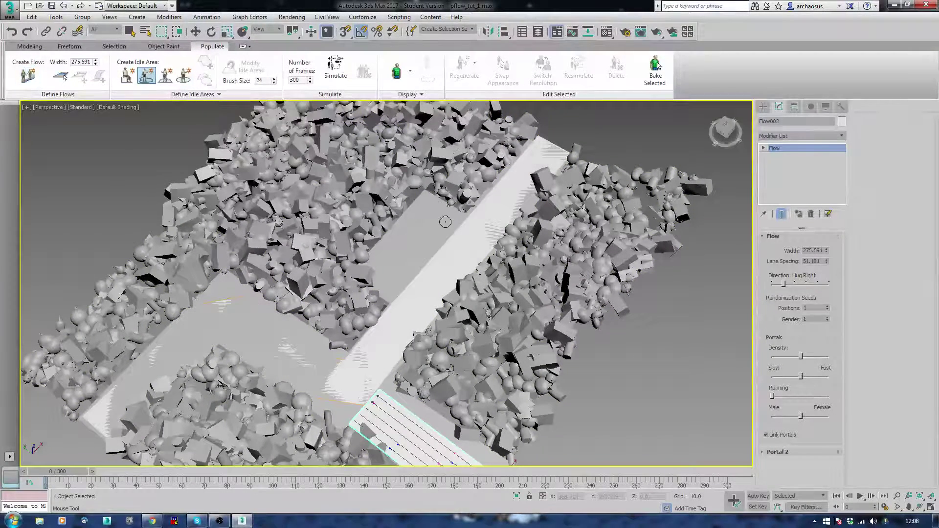
mouse_move(426, 203)
left_mouse_down()
mouse_move(390, 239)
mouse_move(382, 280)
mouse_move(391, 282)
mouse_move(400, 250)
mouse_move(415, 258)
mouse_move(457, 216)
left_mouse_up()
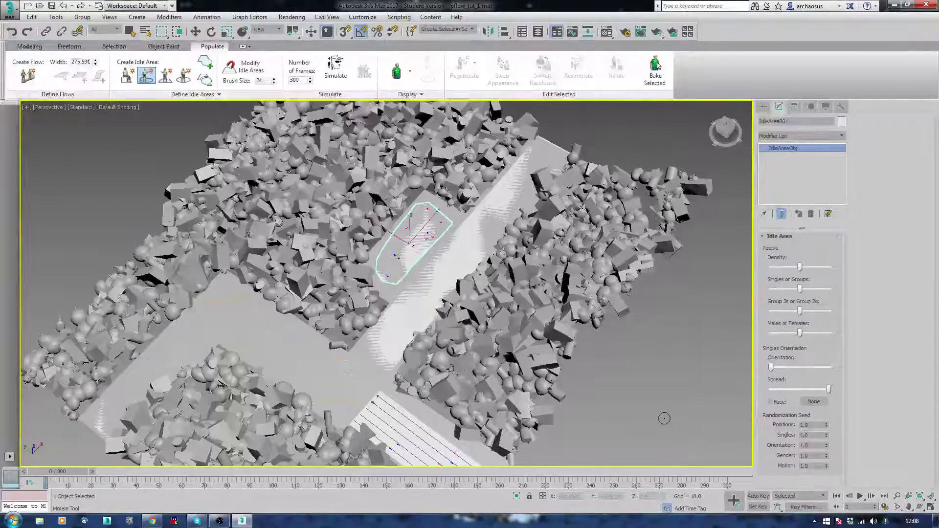
key("r")
Raise the idle area's people density and shift its mix towards groups, groups of three, and slightly more males
mouse_move(639, 410)
middle_mouse_down("alt")
mouse_move(620, 379)
mouse_move(634, 380)
middle_mouse_up("alt")
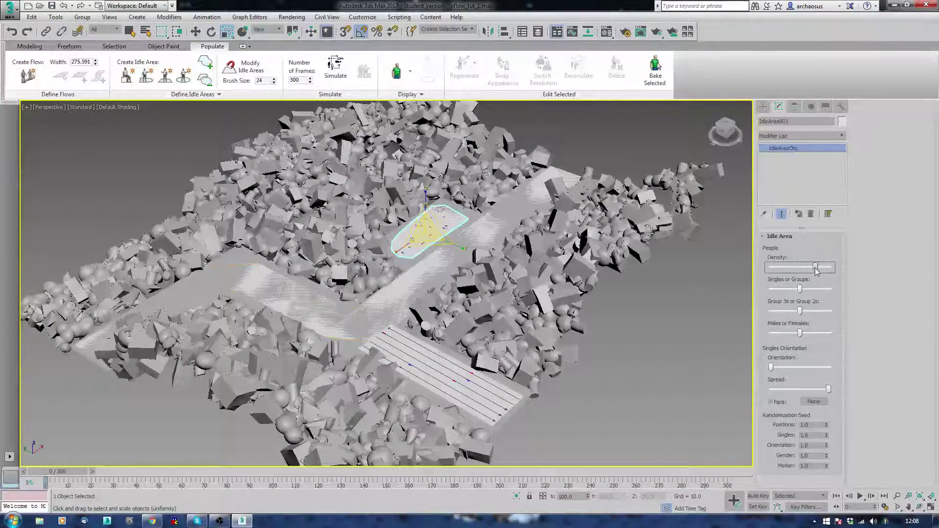
left_click(801, 292)
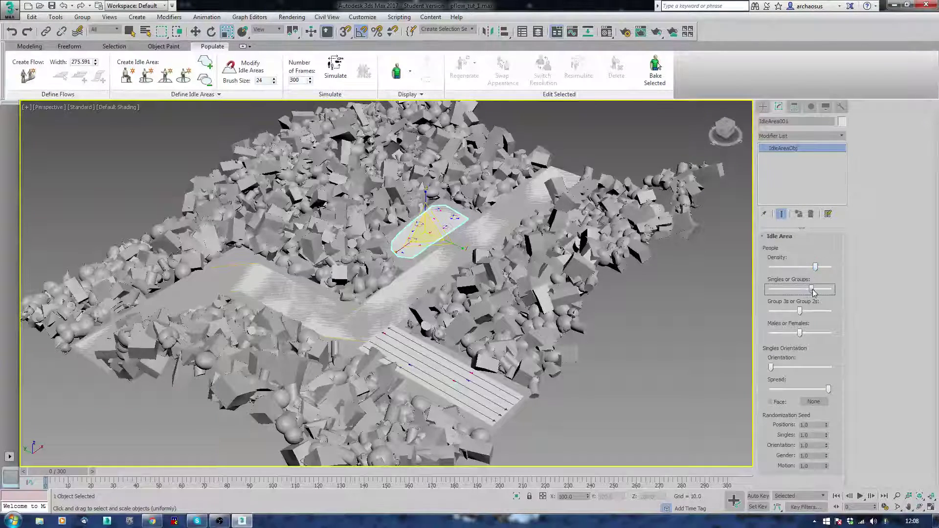
left_click_drag(814, 292, 817, 293)
left_click_drag(799, 310, 798, 311)
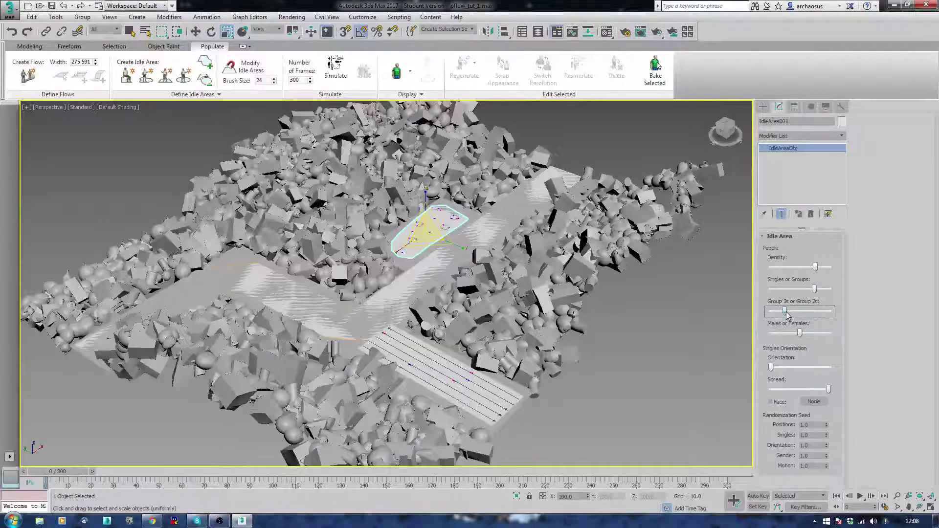
left_click_drag(799, 335, 797, 335)
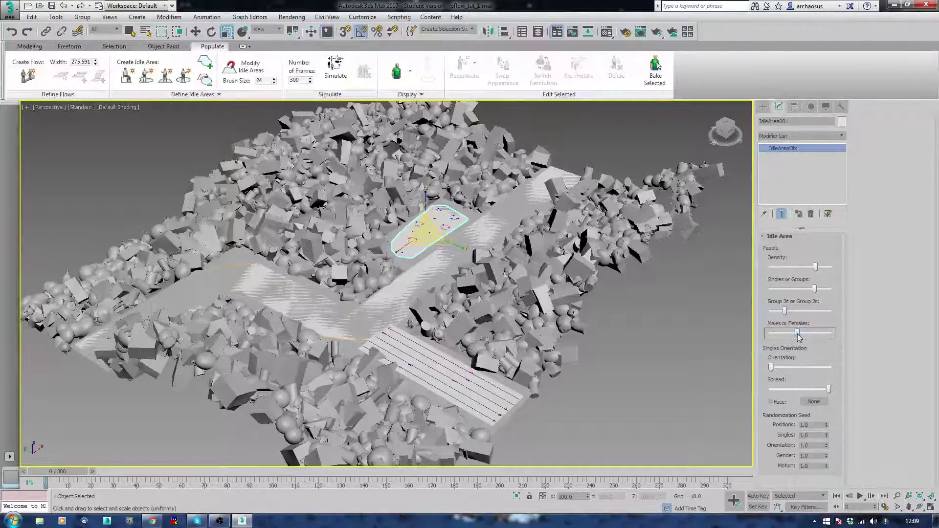
middle_click_drag(717, 371, 729, 353)
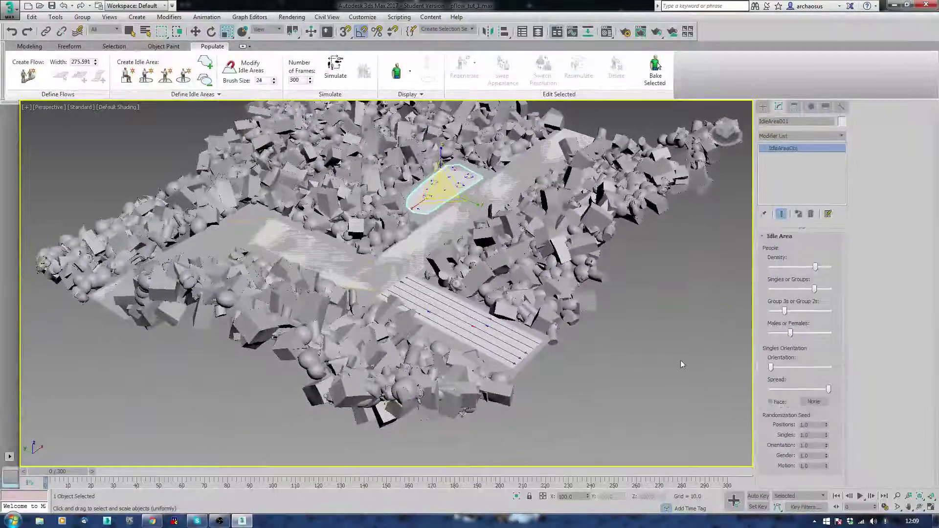
Create a teapot with a radius of about 156 on the rubble behind the idle area, using AutoGrid
middle_click_drag(659, 304, 690, 386)
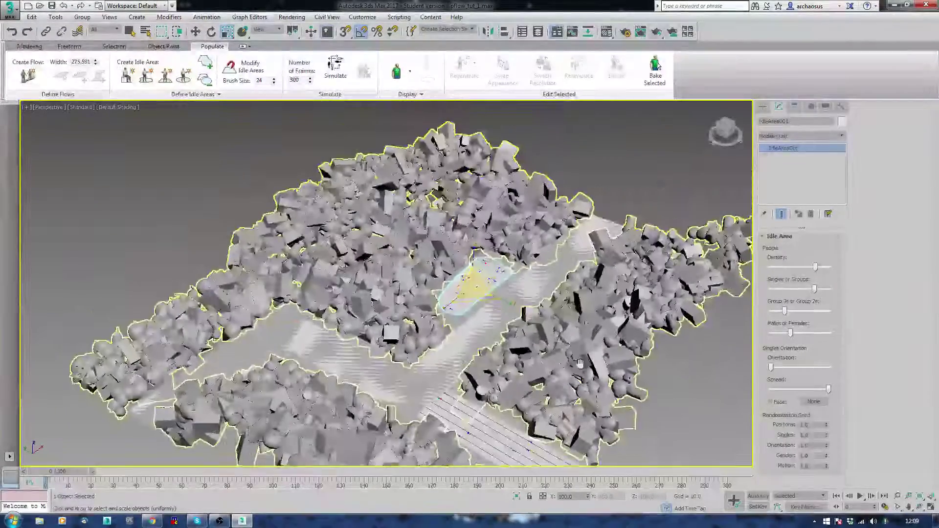
left_click(25, 45)
left_click(763, 107)
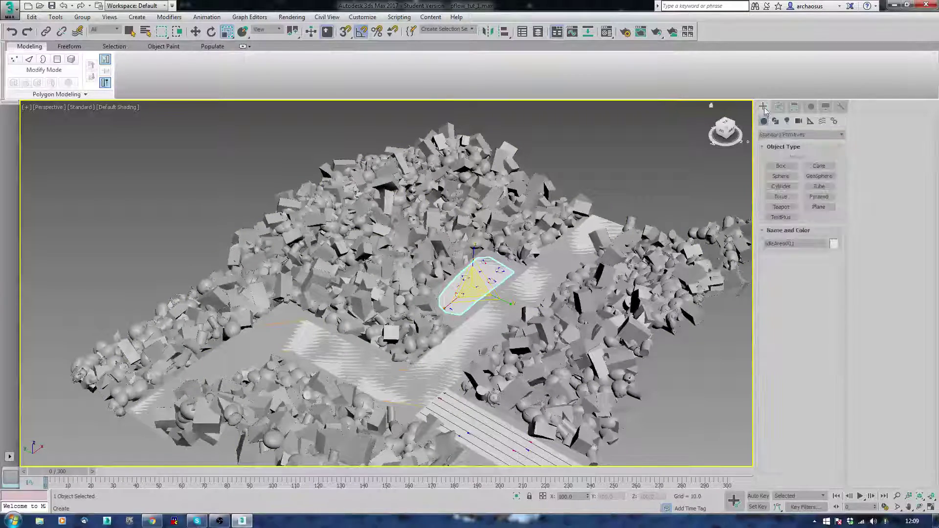
left_click(781, 208)
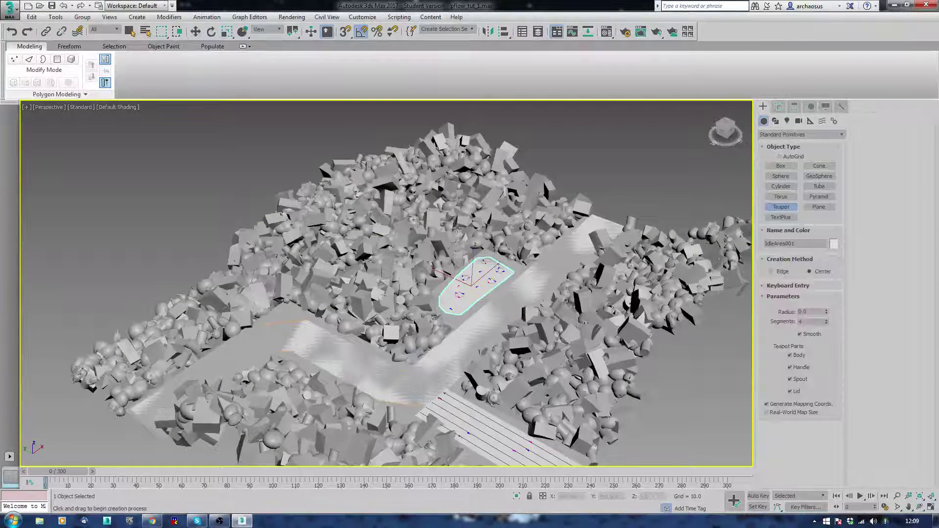
left_click(779, 157)
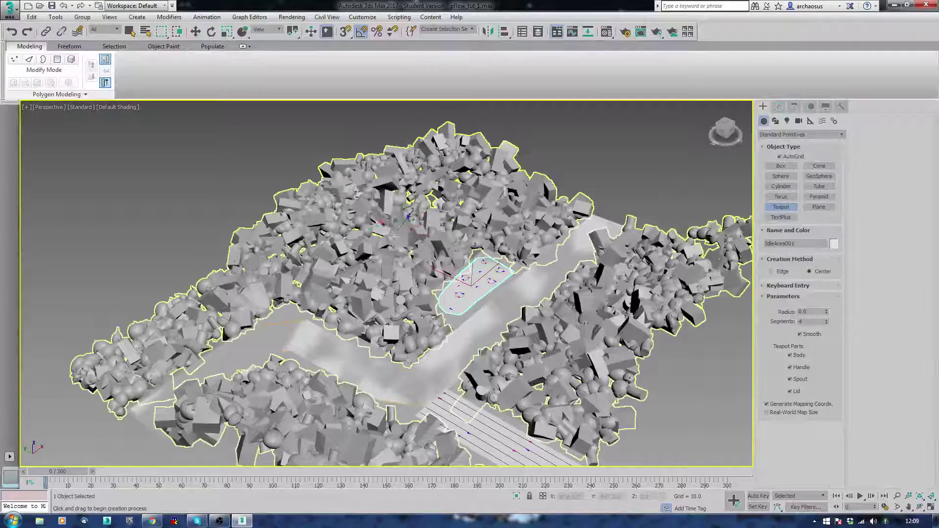
left_click_drag(384, 228, 384, 229)
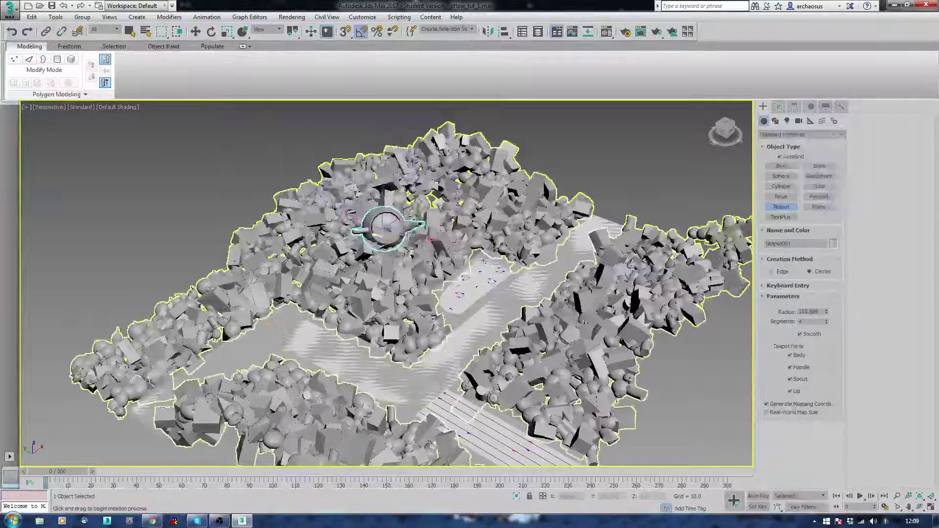
key("r")
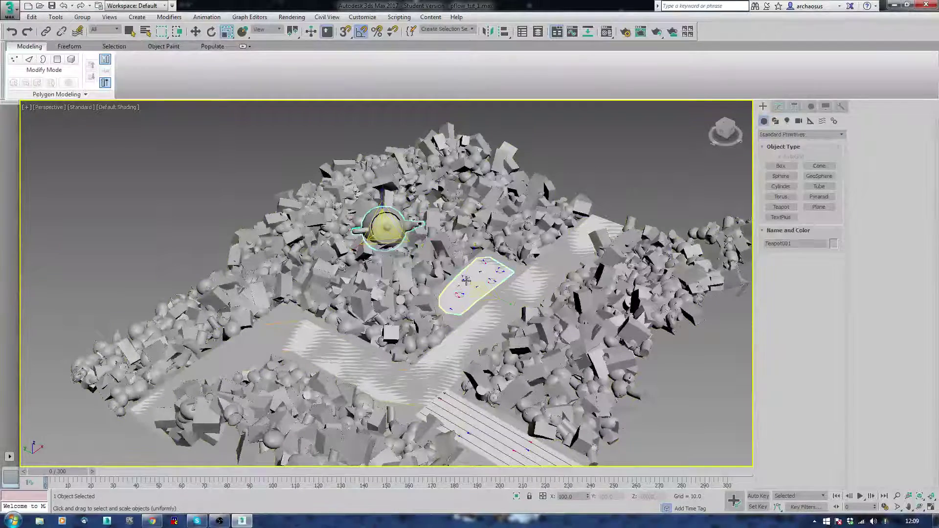
Make the idle area's single people face the teapot by enabling Face and picking the teapot as its target
left_click(468, 275)
left_click(779, 106)
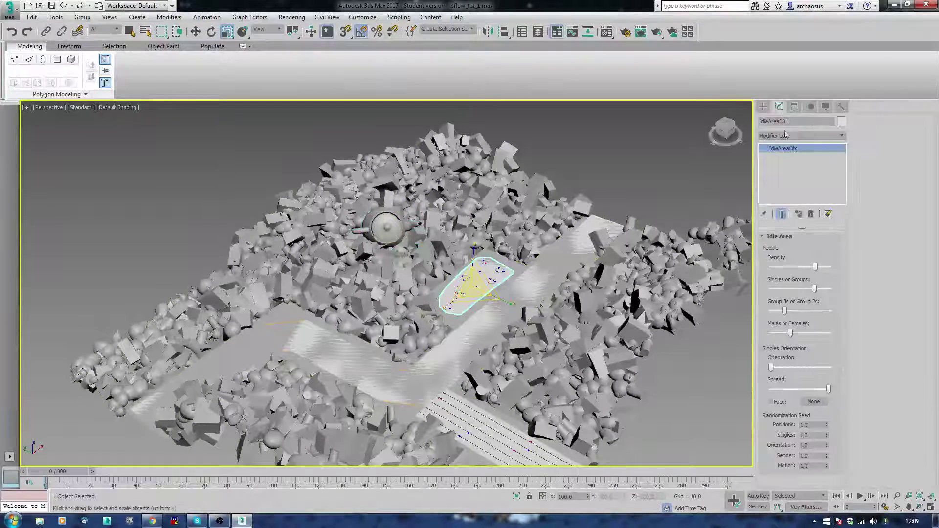
left_click(814, 402)
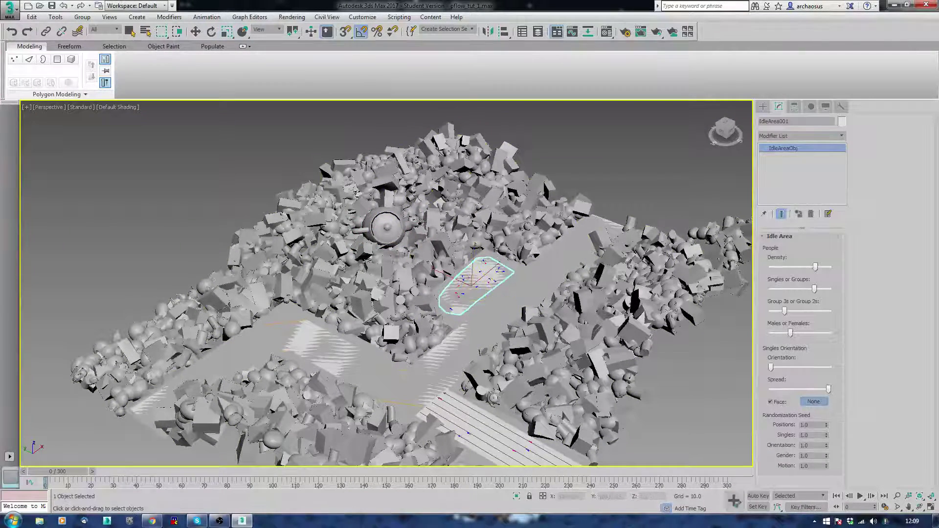
left_click(389, 226)
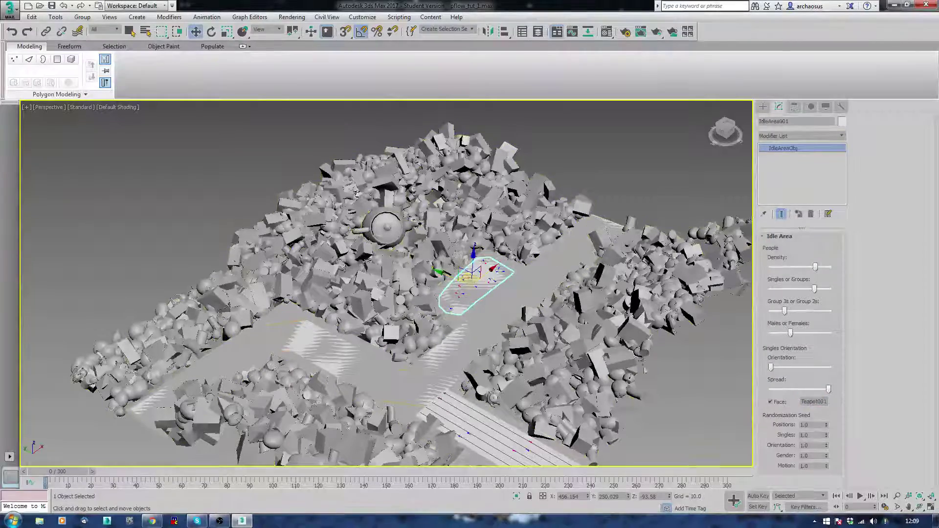
Set the long path flow's gender seed to 2 and shift its walking speed slightly towards Fast
middle_click_drag(649, 374, 650, 320)
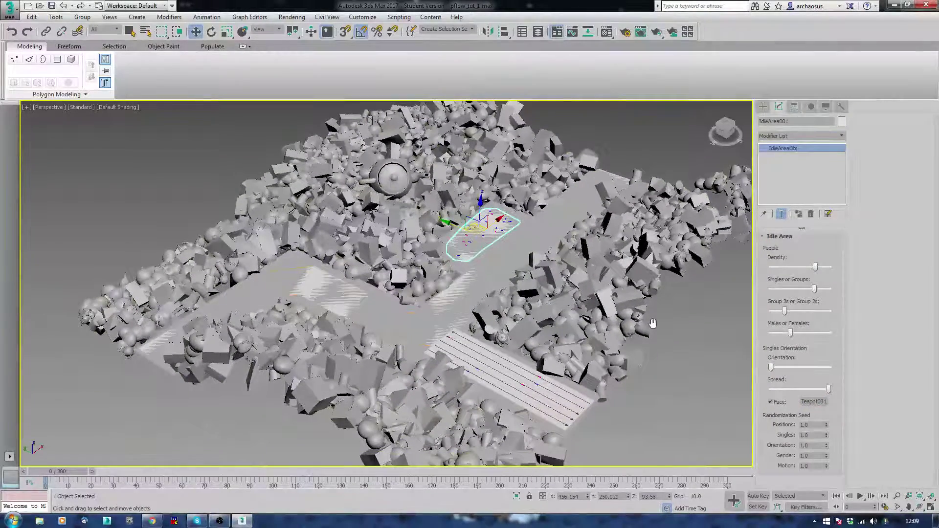
left_click(371, 318)
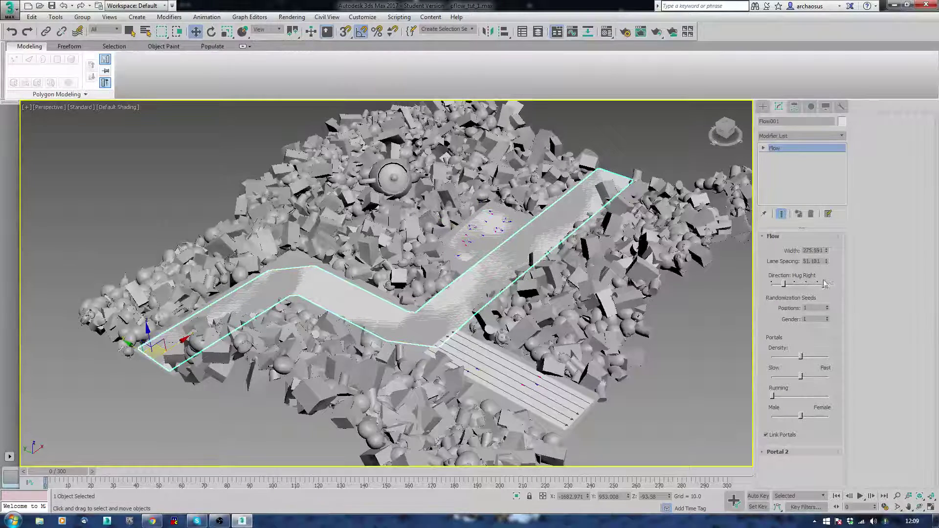
left_click(828, 317)
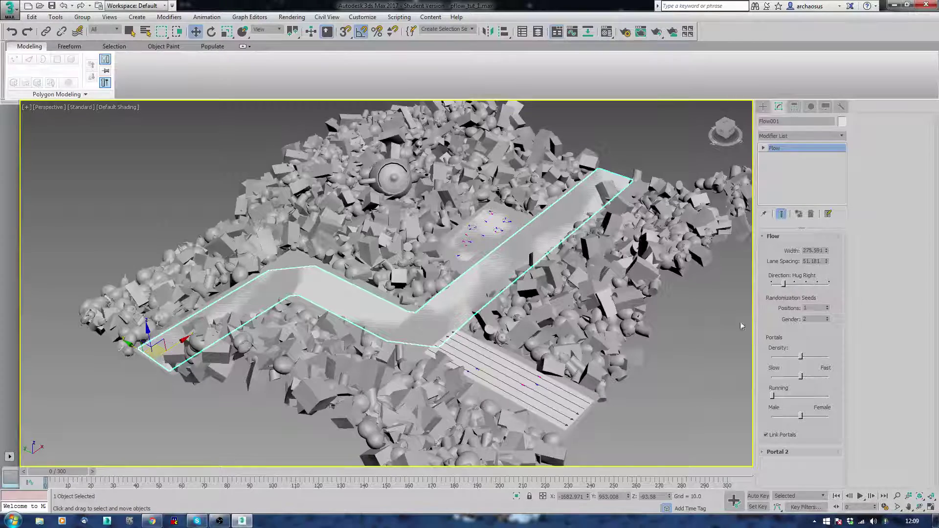
middle_click_drag(713, 376, 724, 327)
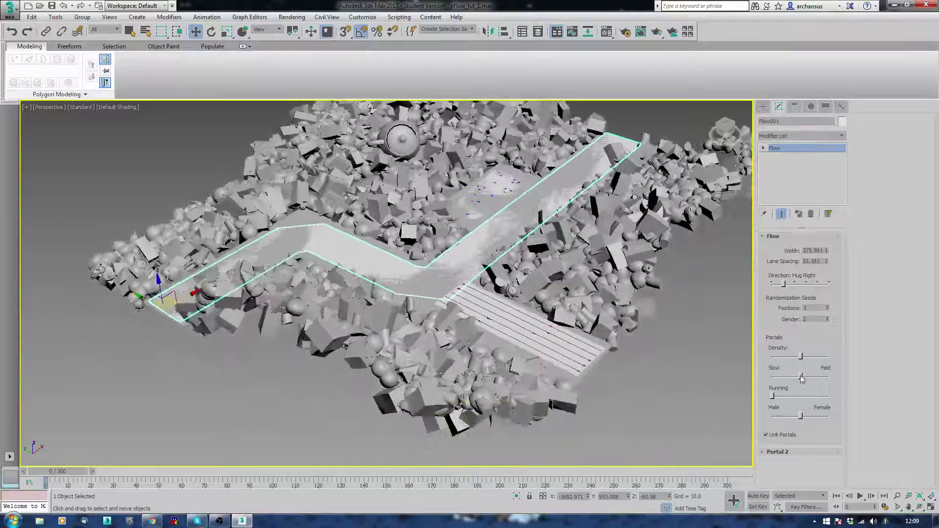
left_click_drag(805, 376, 810, 376)
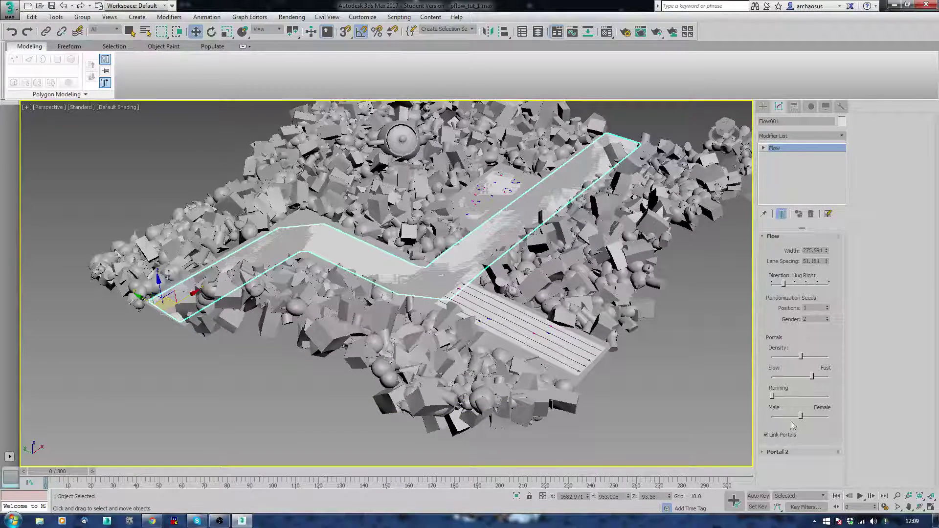
middle_click_drag(722, 434, 729, 398)
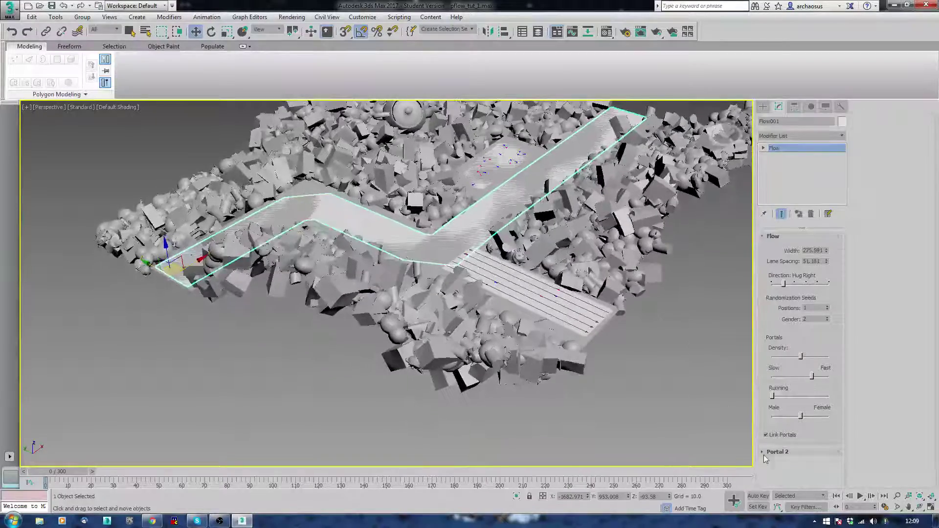
middle_click_drag(596, 313, 631, 368, "alt")
left_click(631, 369)
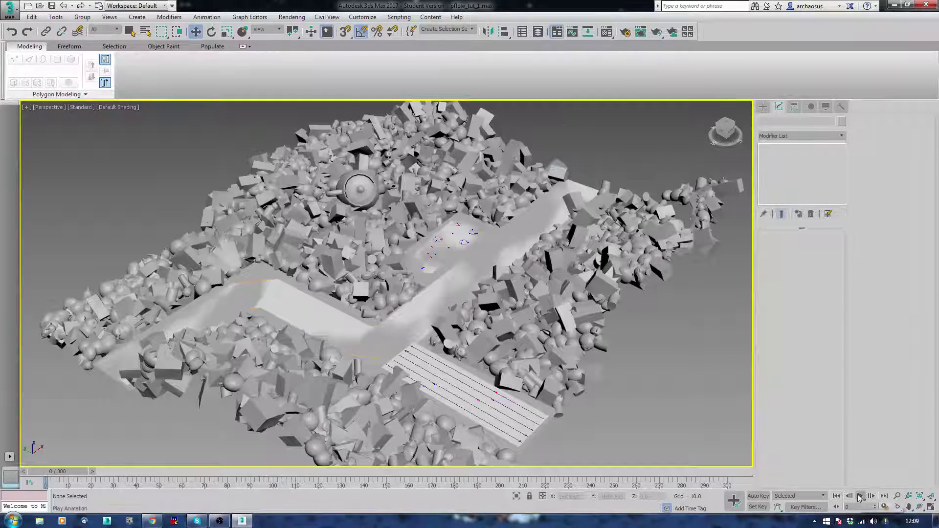
Check the animation length in the Time Configuration settings
left_click(885, 507)
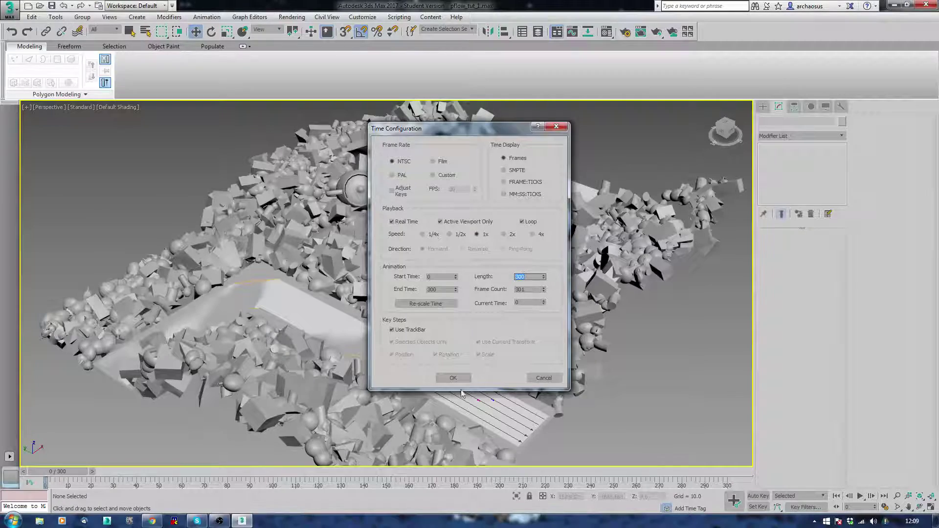
left_click(452, 378)
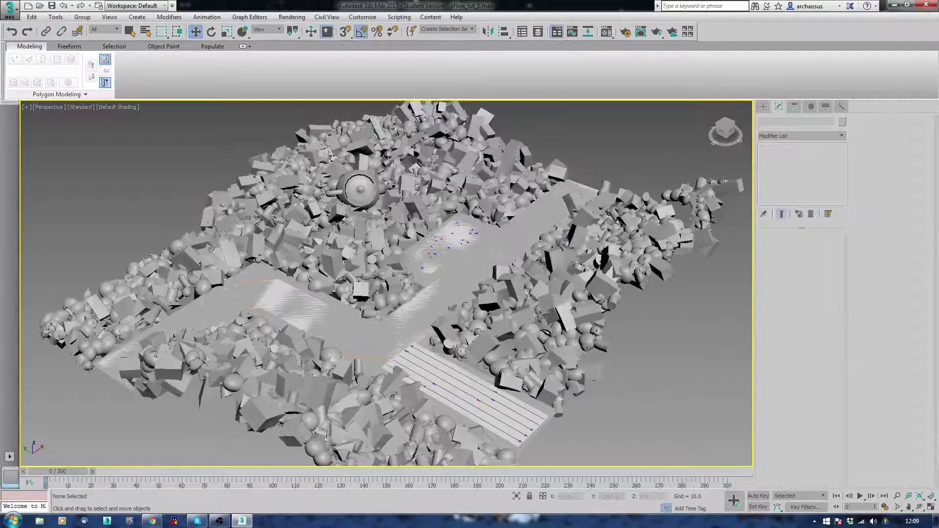
middle_click_drag(182, 141, 201, 142)
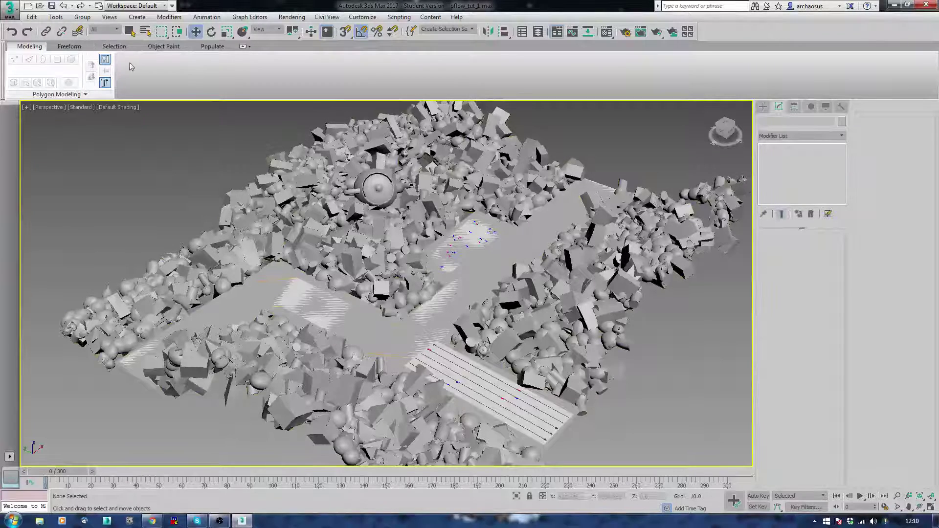
Choose Textured Skin for the crowd display and simulate 300 frames of crowd behaviour on the flows and idle area
left_click(212, 46)
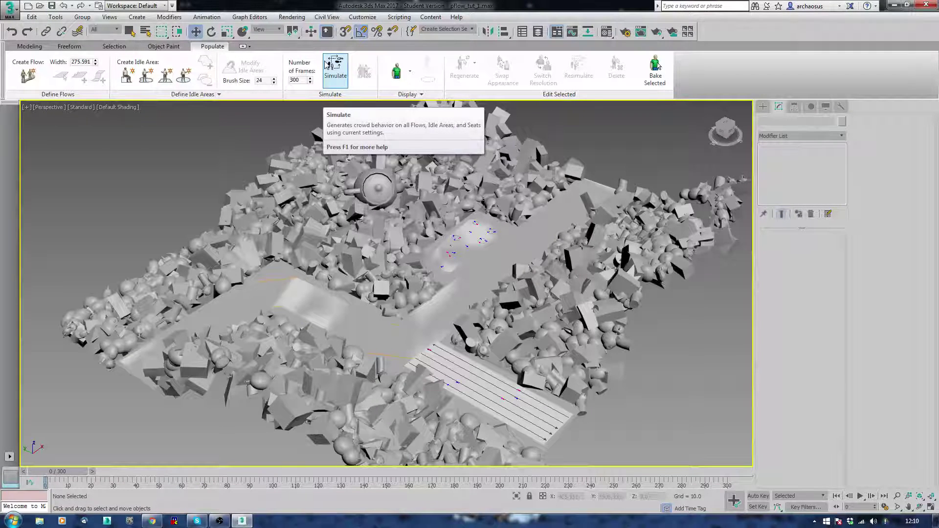
left_click(410, 72)
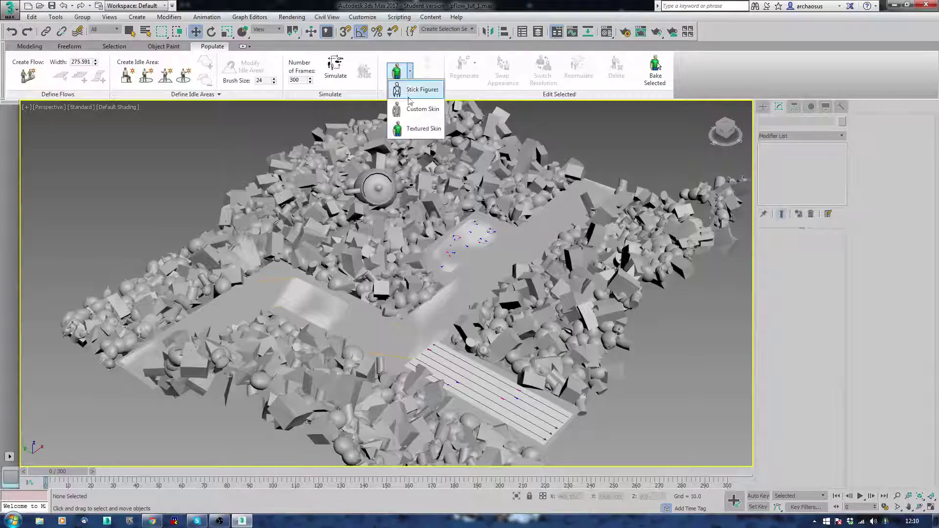
left_click(410, 128)
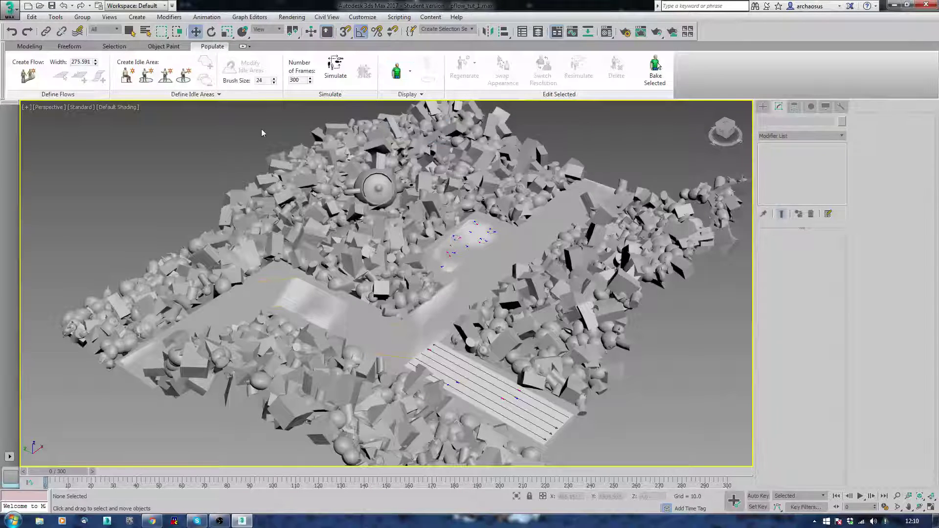
left_click(336, 66)
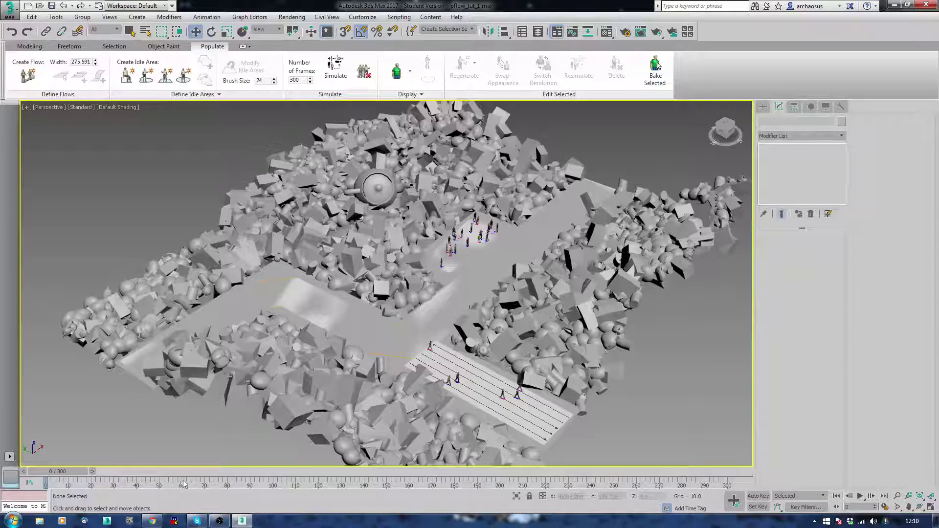
mouse_move(52, 470)
left_mouse_down()
mouse_move(348, 463)
mouse_move(456, 448)
mouse_move(714, 446)
mouse_move(655, 470)
mouse_move(489, 471)
mouse_move(429, 481)
mouse_move(357, 472)
mouse_move(62, 474)
left_mouse_up()
key("w")
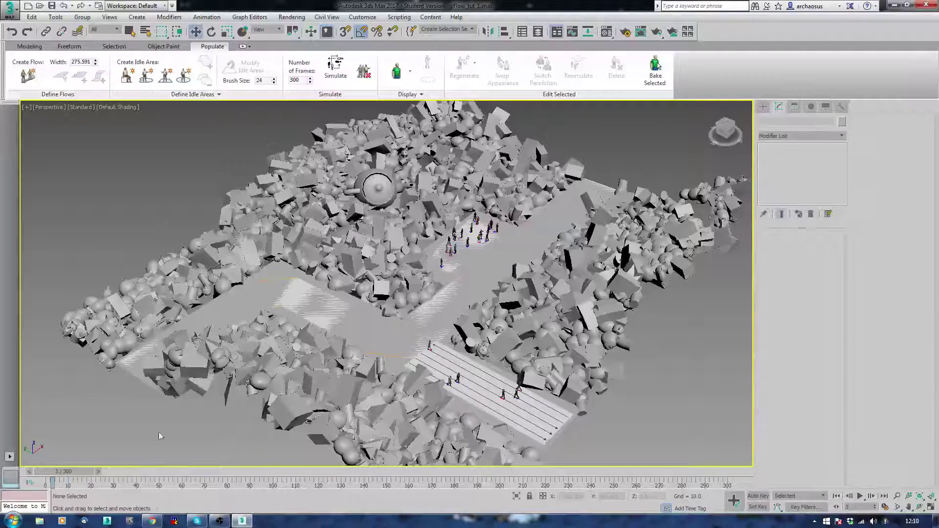
Delete both flows, the one along the long path and the one on the short side path
left_click(296, 304)
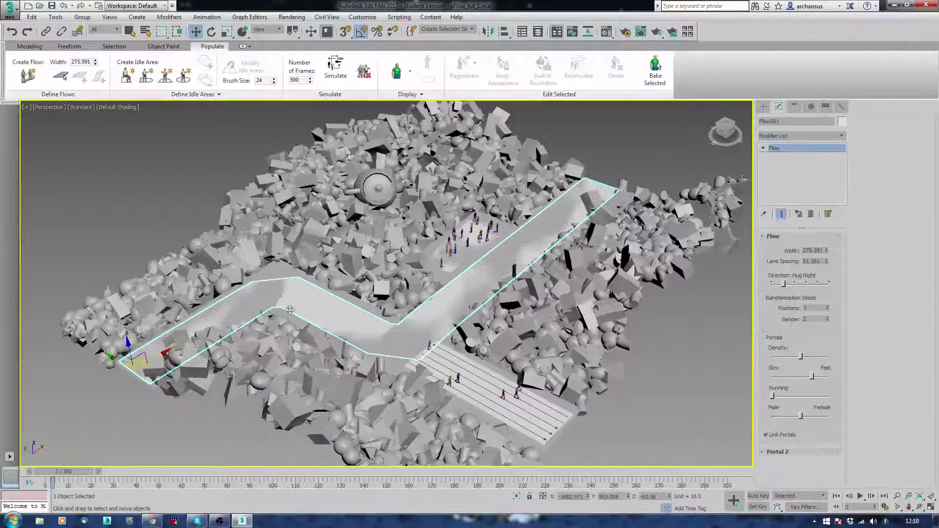
key("Delete")
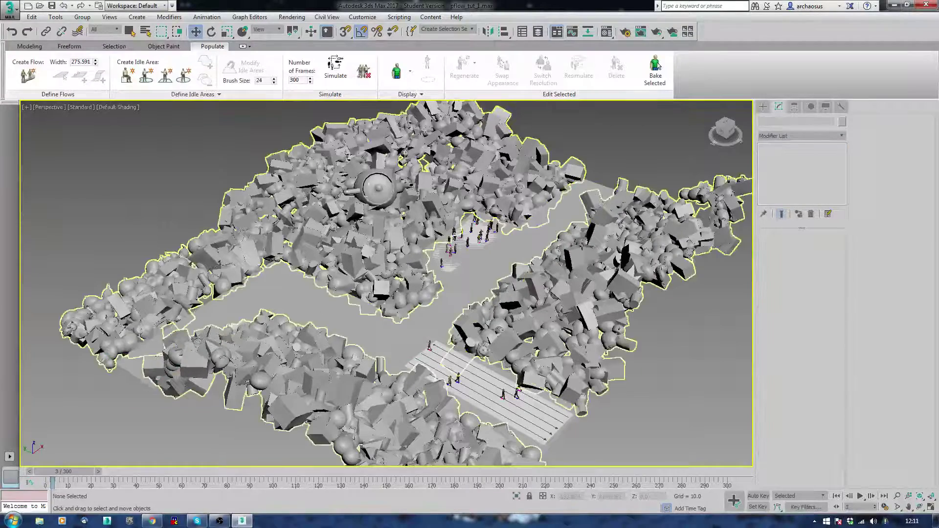
left_click(445, 353)
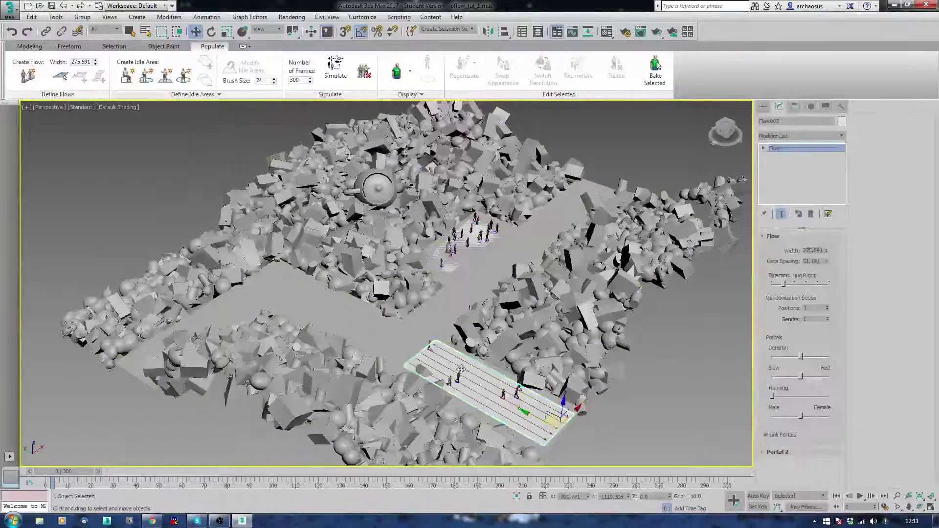
key("Delete")
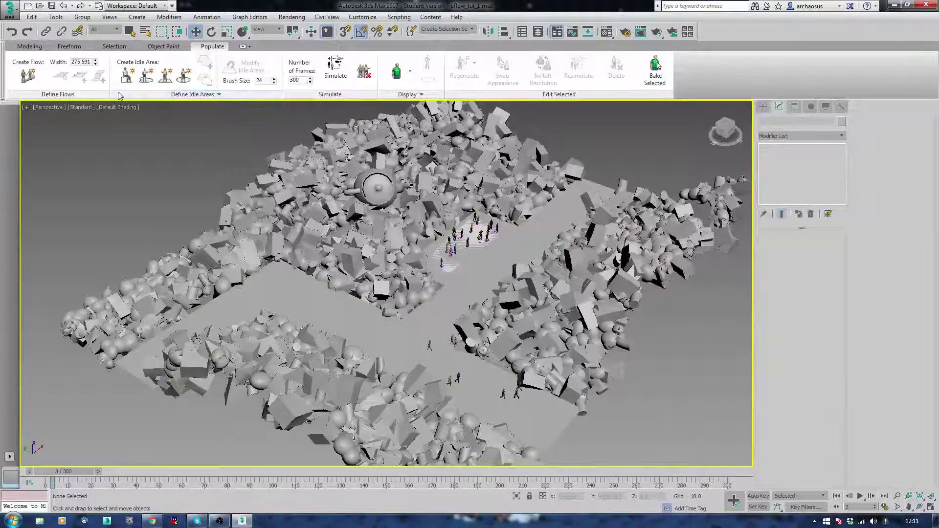
Draw a new Populate flow along the whole long path, following its bends through the junction to the far end
left_click(32, 74)
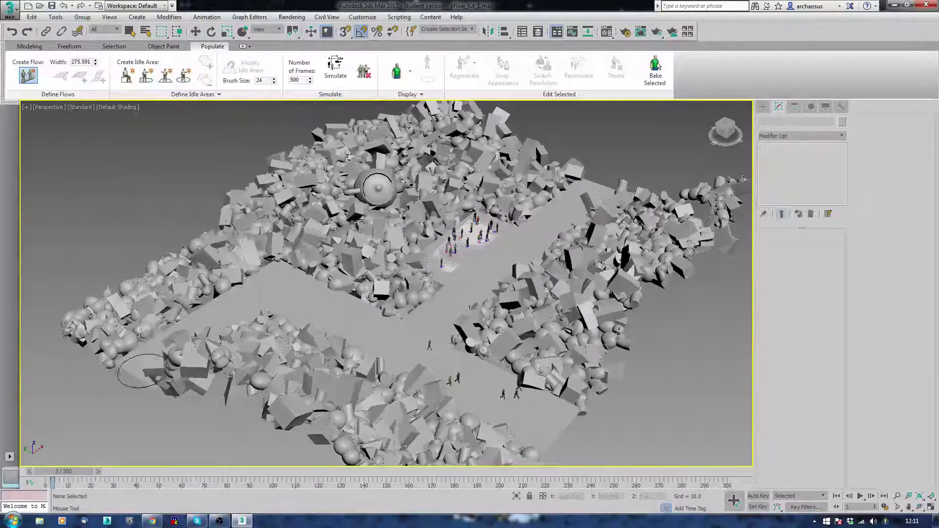
left_click(136, 372)
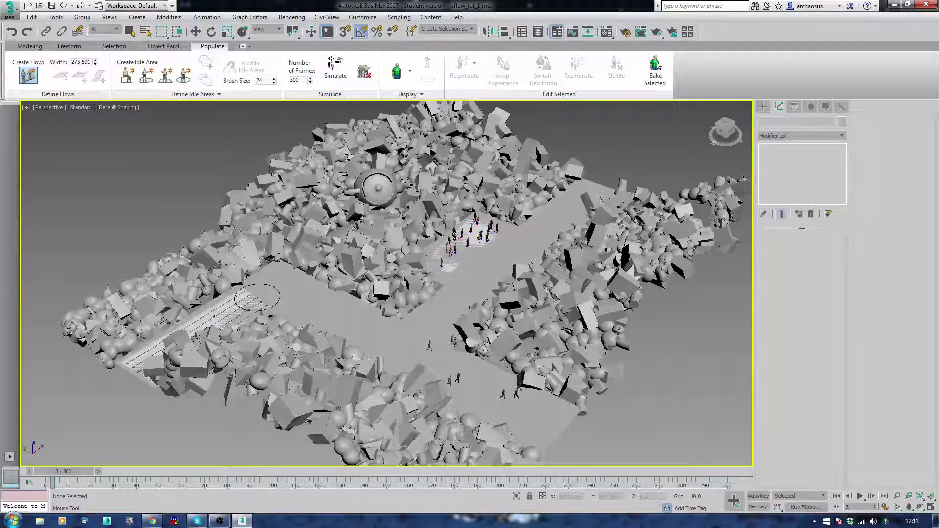
left_click(294, 290)
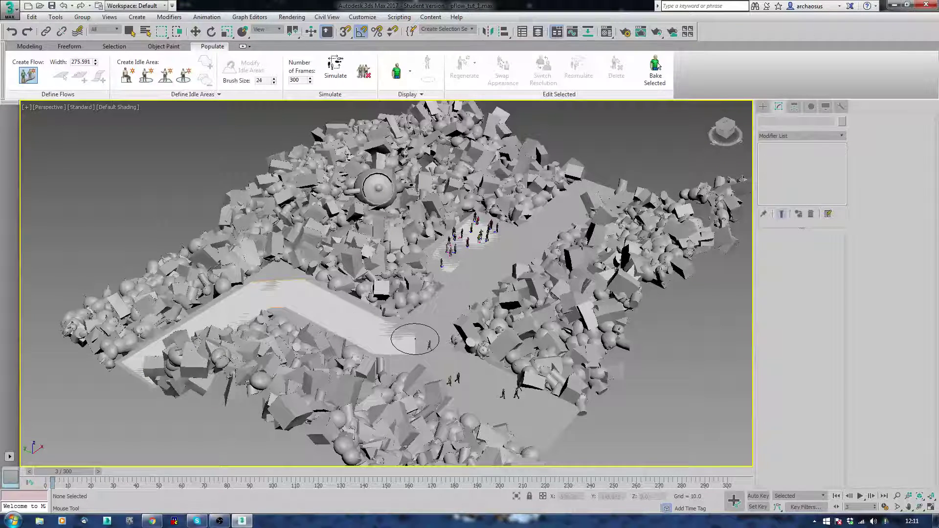
left_click(404, 335)
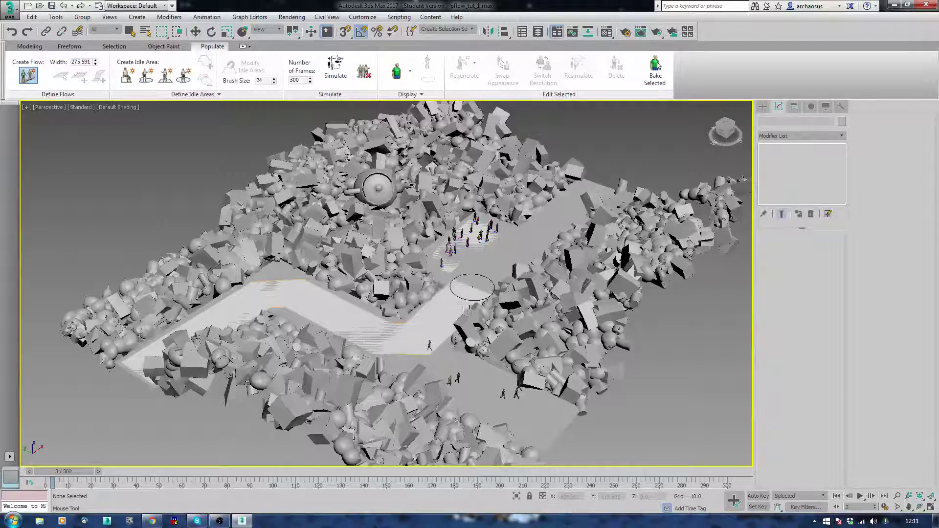
left_click(599, 185)
right_click(599, 186)
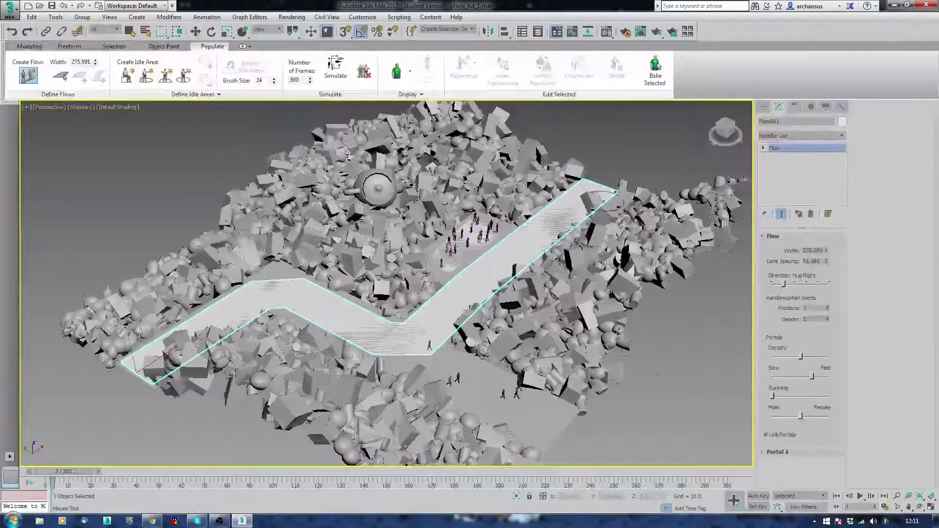
key("w")
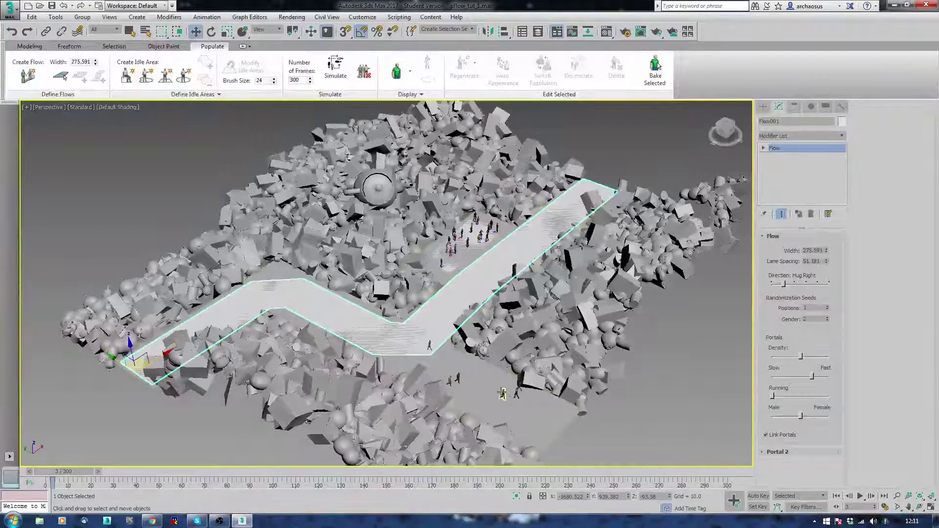
Inspect a leftover simulated person on the side path, and delete all simulated people from the scene
left_click(503, 394)
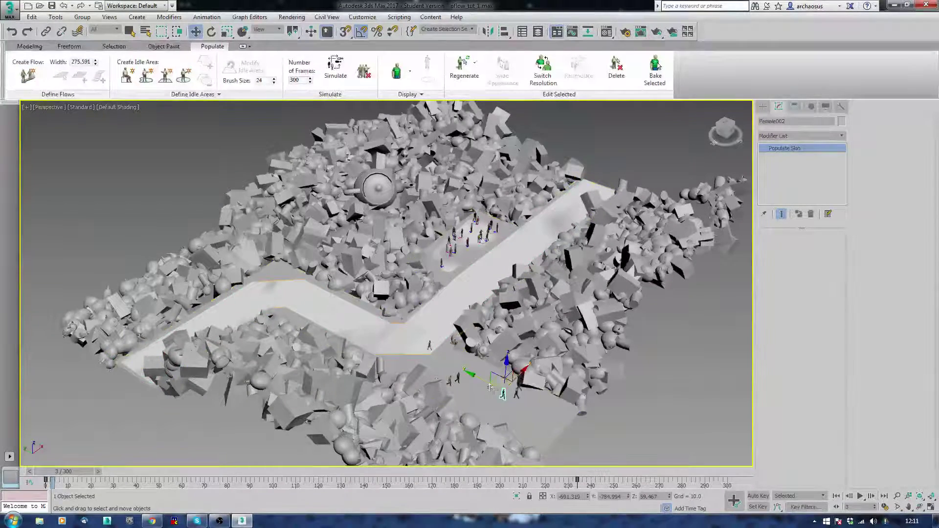
middle_click_drag(364, 370, 399, 375, "alt")
middle_click_drag(503, 394, 503, 395, "alt")
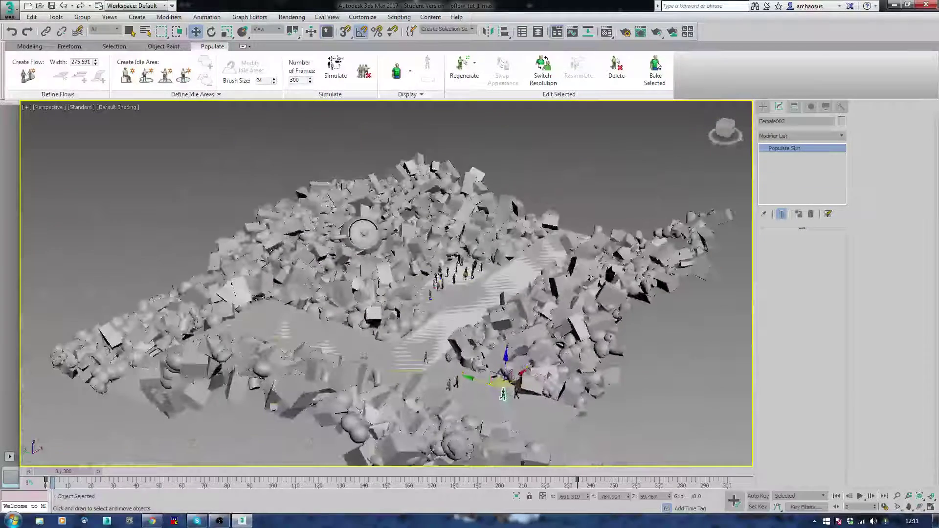
left_click(367, 76)
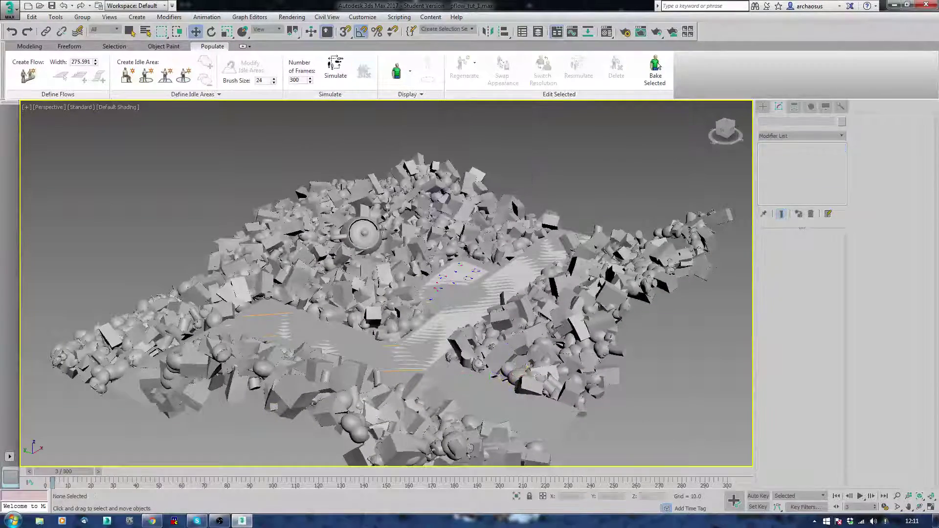
Return the timeline to frame 0 and delete the redrawn flow from the long path
left_click(419, 381)
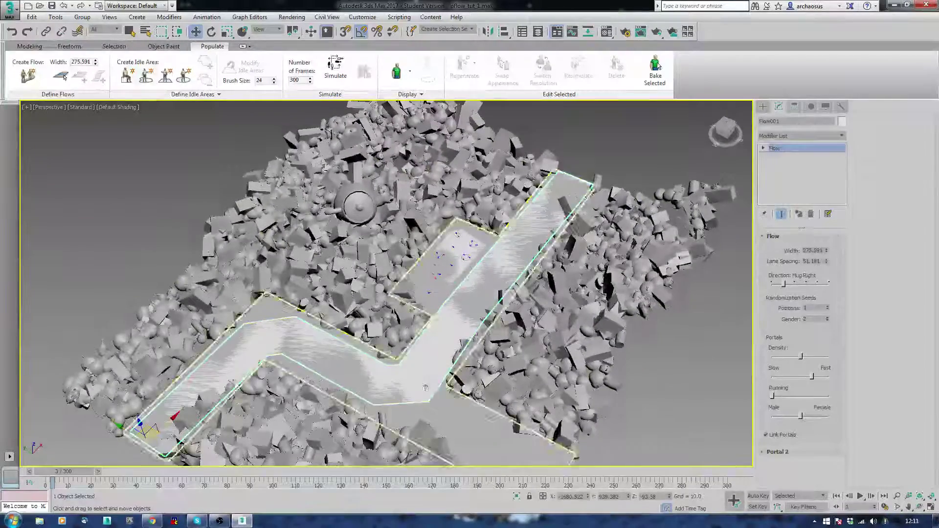
middle_click_drag(419, 383, 409, 347, "alt")
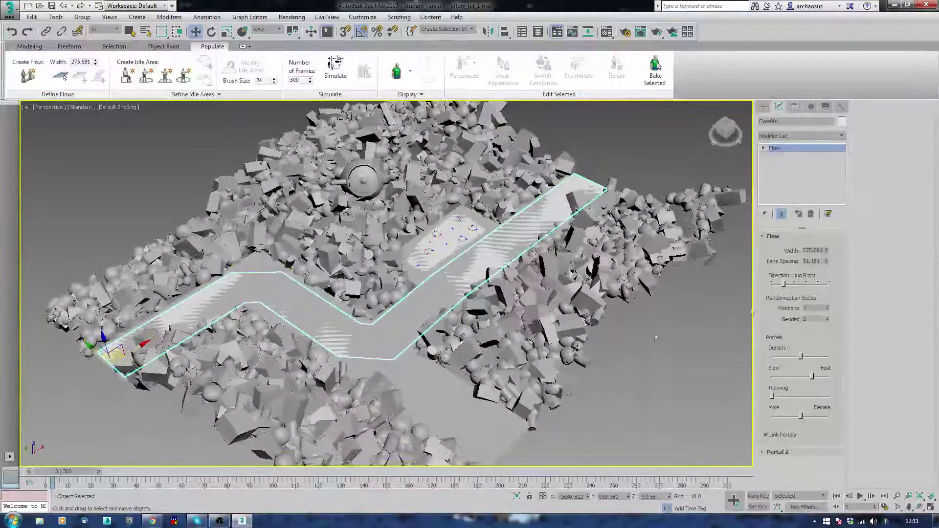
middle_click_drag(512, 336, 535, 387, "alt")
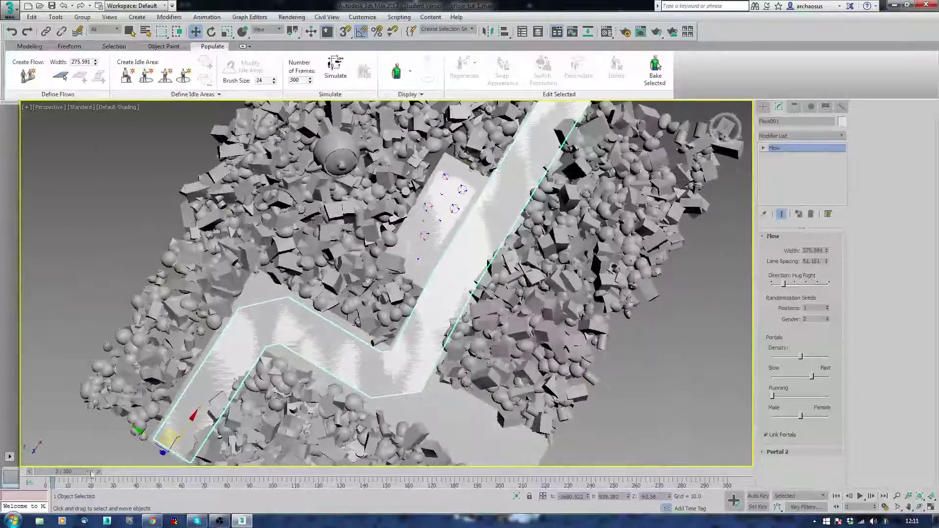
mouse_move(64, 472)
left_mouse_down()
mouse_move(217, 476)
mouse_move(53, 473)
left_mouse_up()
mouse_move(344, 412)
middle_mouse_down("alt")
mouse_move(310, 372)
mouse_move(335, 341)
middle_mouse_up("alt")
left_click(323, 364)
scroll(336, 342, "down", 5)
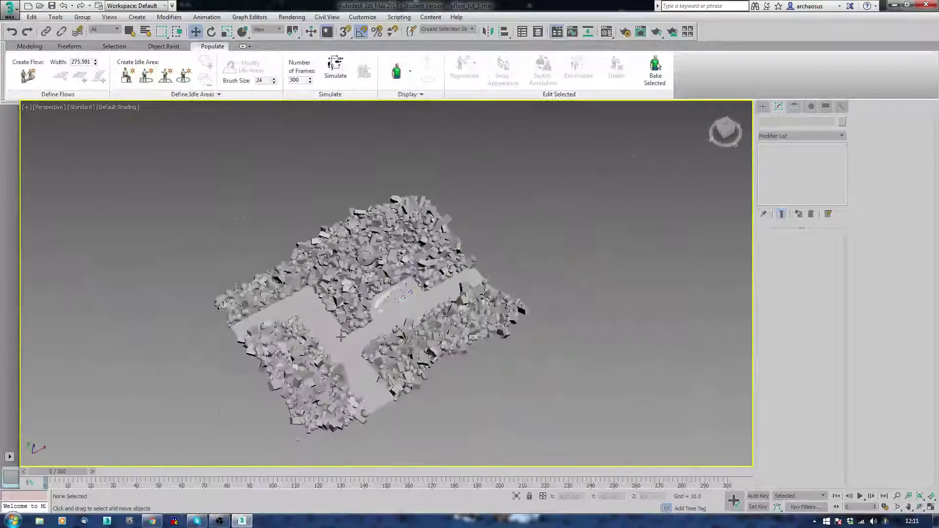
Draw a new Populate flow from the path junction along the long path to its far end beyond the idle area
left_click(34, 78)
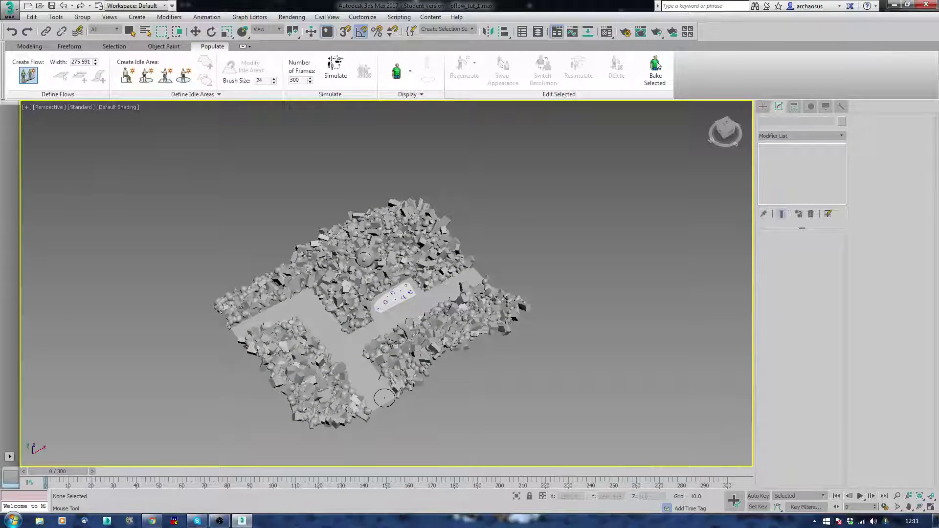
left_click(347, 354)
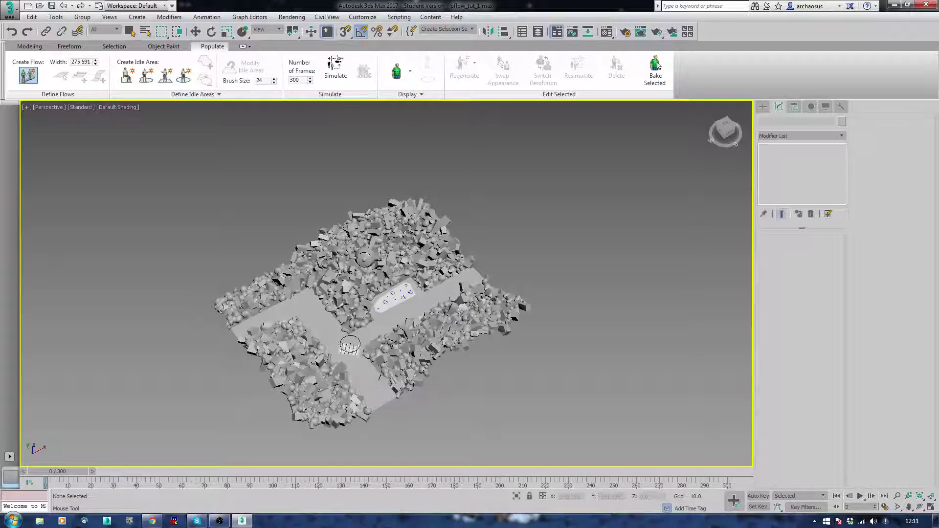
left_click(481, 274)
right_click(481, 274)
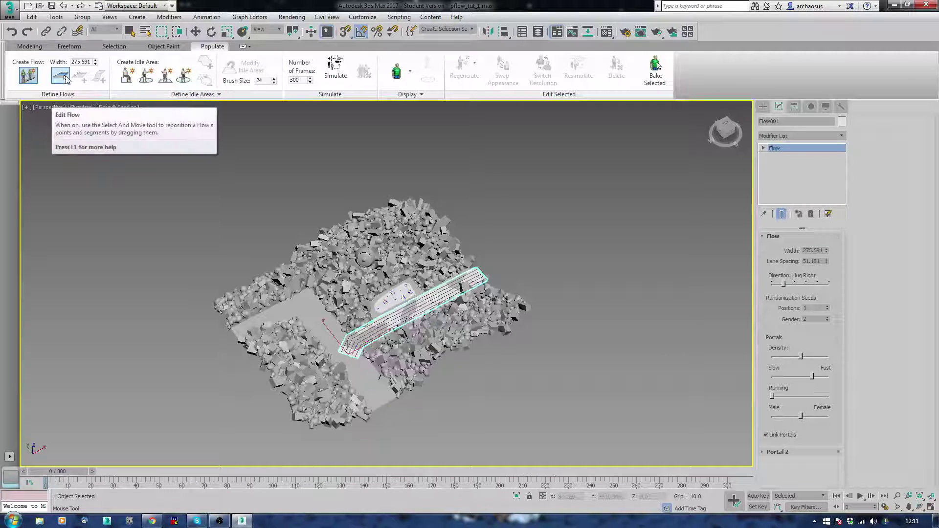
Edit the flow and move its junction end point slightly farther into the crossing path
left_click(67, 79)
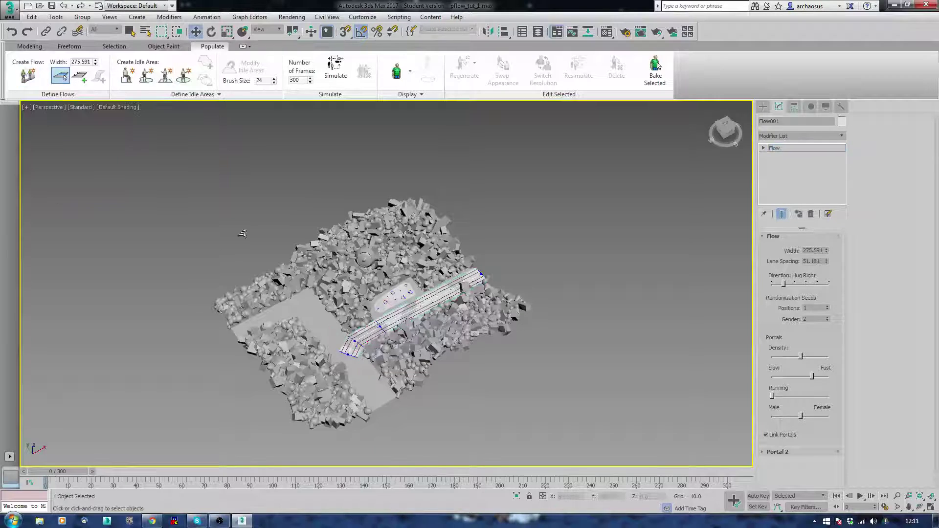
left_click(347, 354)
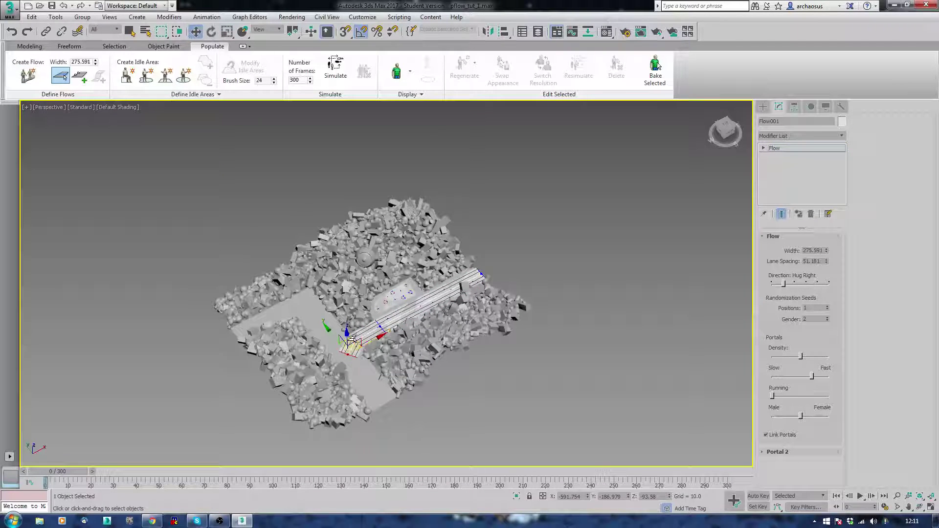
left_click_drag(351, 339, 355, 353)
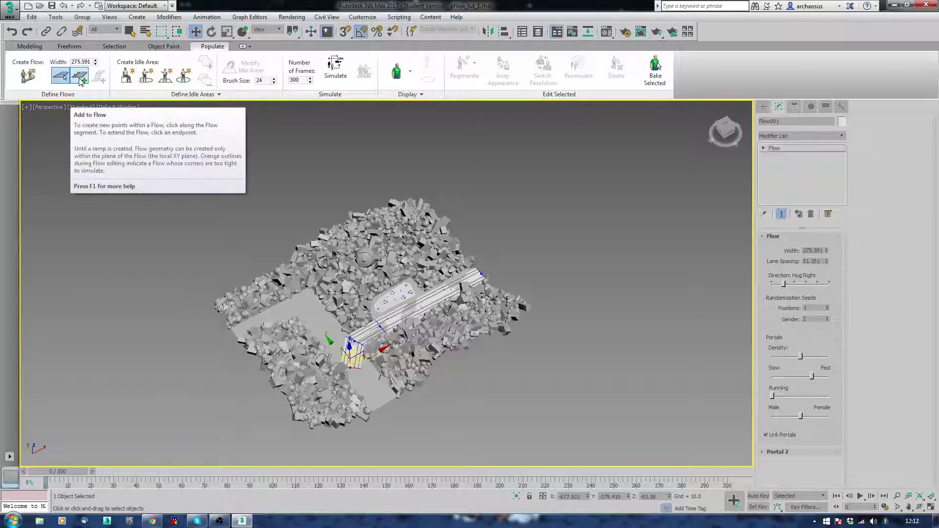
left_click(79, 76)
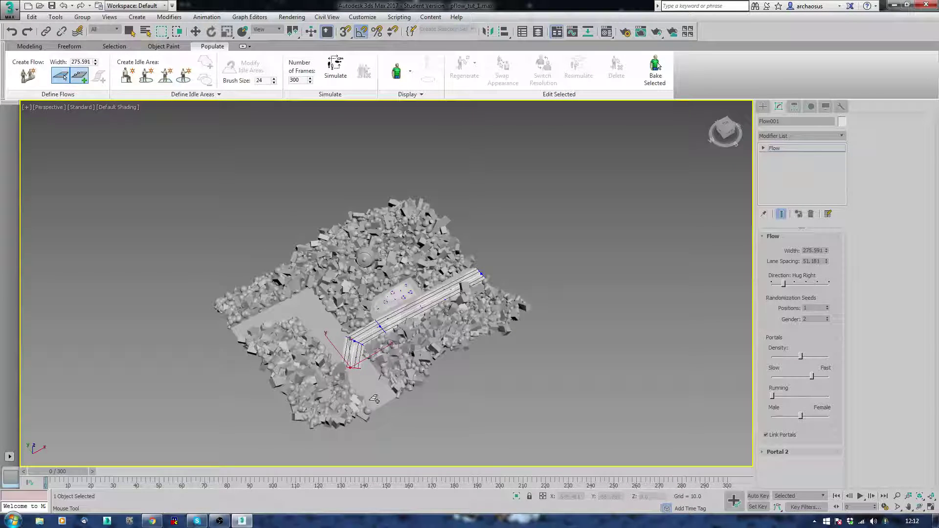
right_click(406, 436)
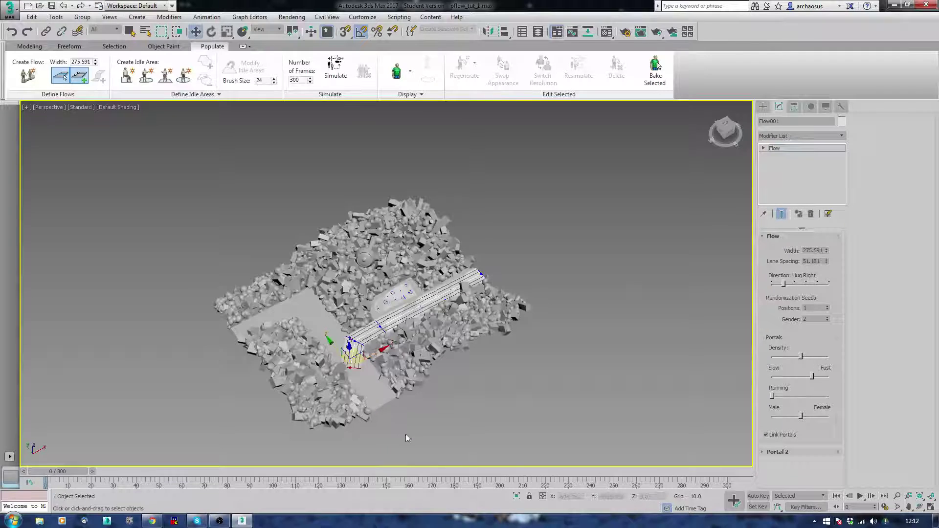
Move the flow's bend point into the junction and its end point out to the open edge of the crossing path
middle_click_drag(345, 360, 389, 387, "alt")
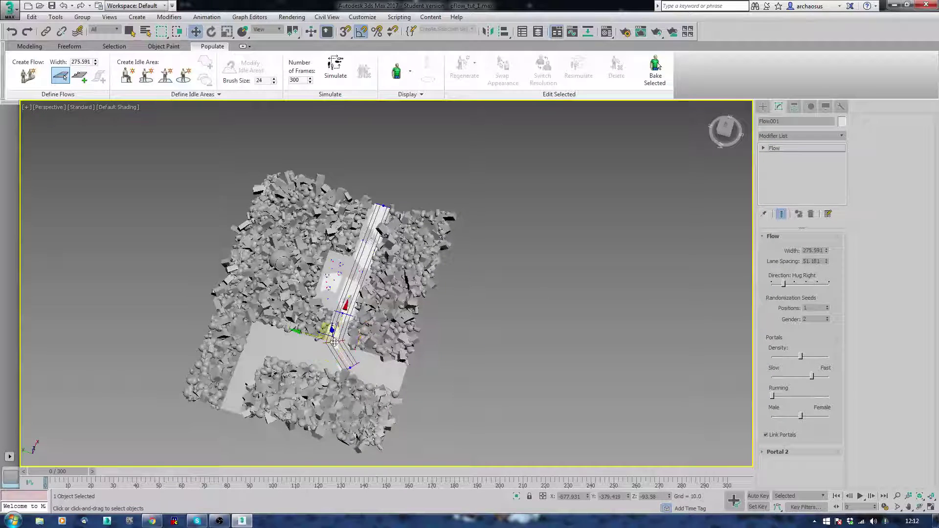
left_click_drag(345, 319, 342, 329)
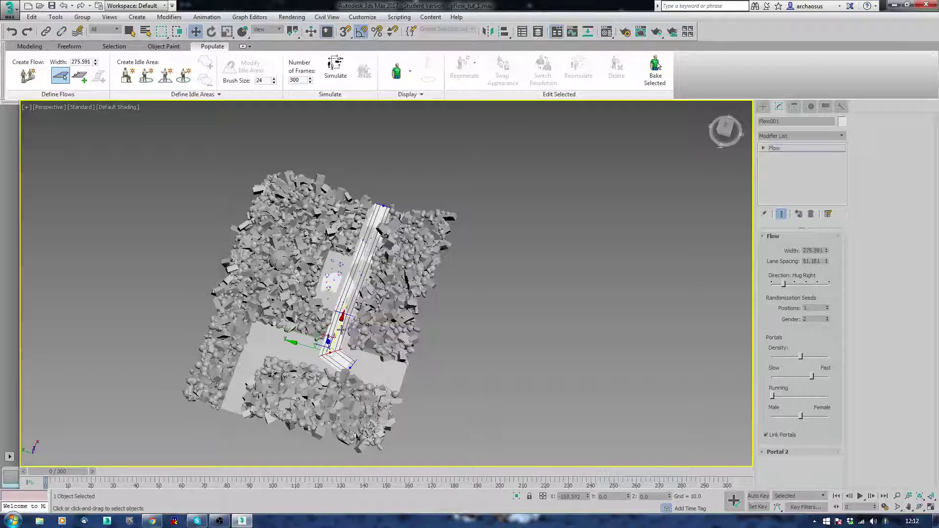
left_click(349, 366)
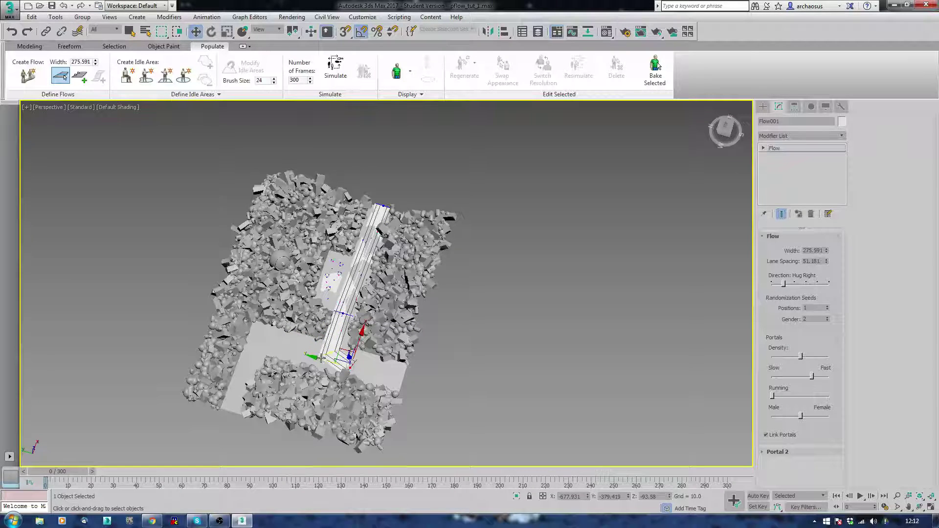
left_click_drag(321, 359, 371, 375)
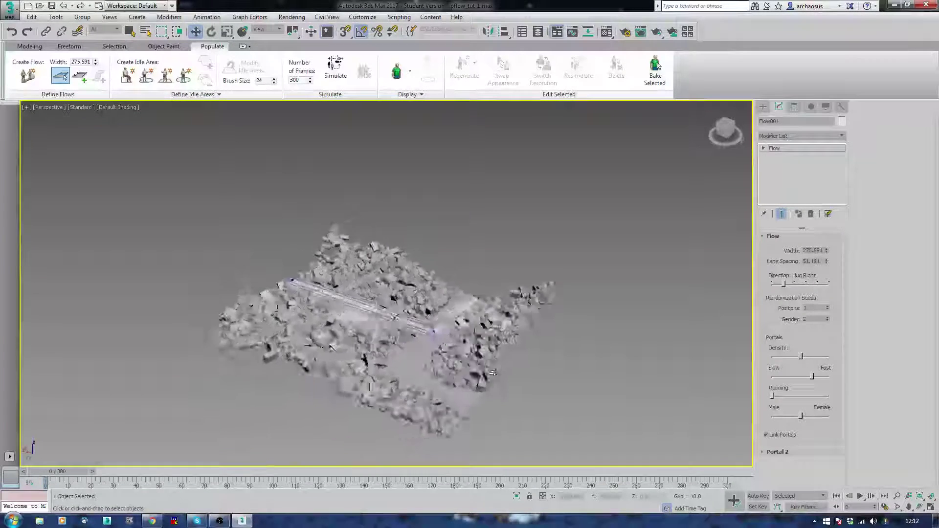
Set the flow's portal density to maximum and its running amount slightly above the middle, and simulate the crowd
middle_click_drag(401, 372, 422, 400, "alt")
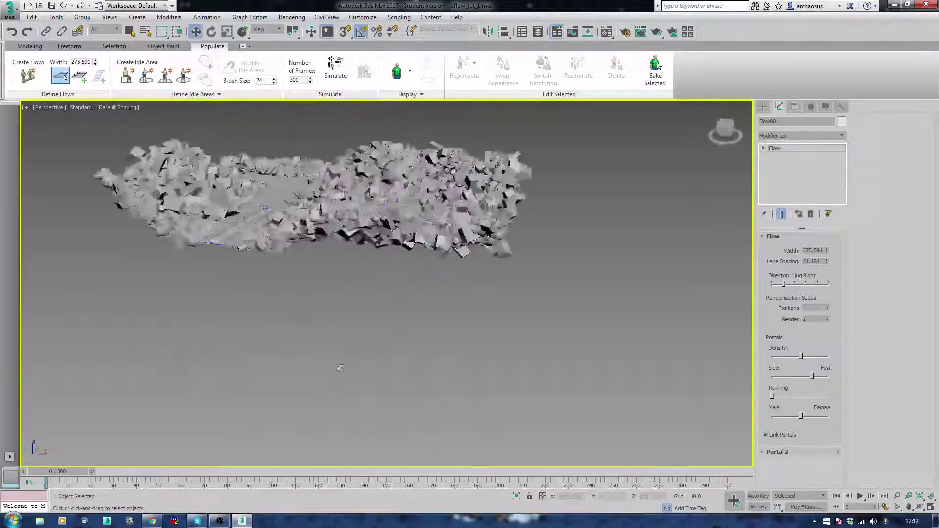
middle_click_drag(340, 367, 393, 352, "alt")
scroll(346, 338, "down", 3)
scroll(354, 355, "up", 3)
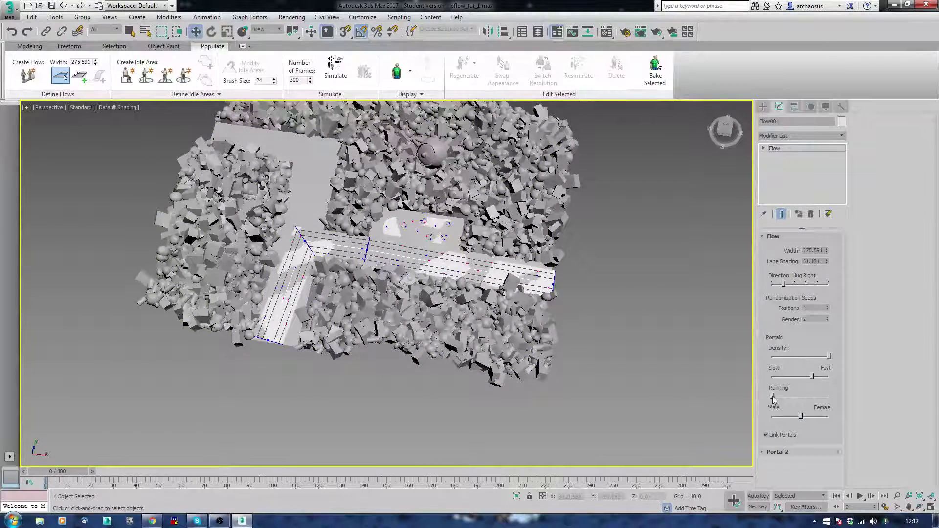
left_click_drag(773, 396, 805, 396)
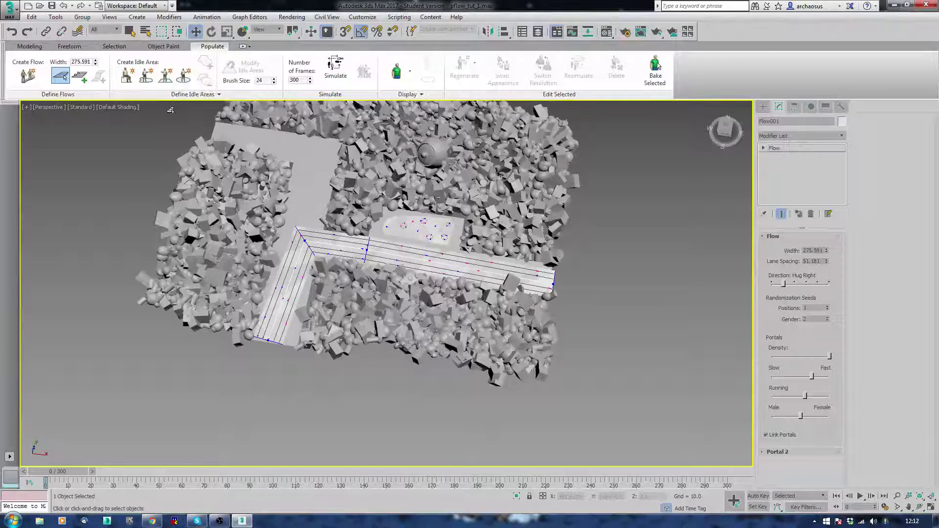
left_click(335, 68)
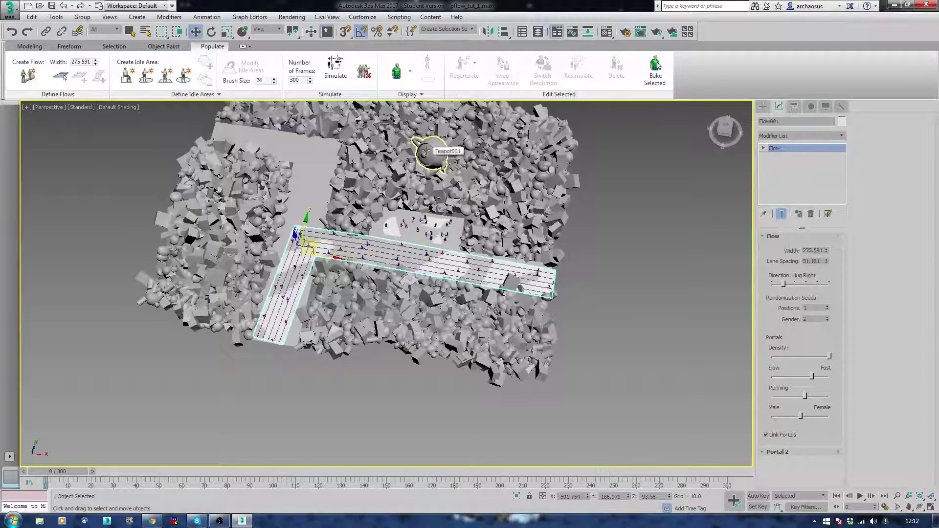
Inspect the simulated people along the path and in the idle area from close up
left_click(631, 342)
middle_click_drag(632, 342, 504, 313, "alt")
scroll(465, 327, "up", 5)
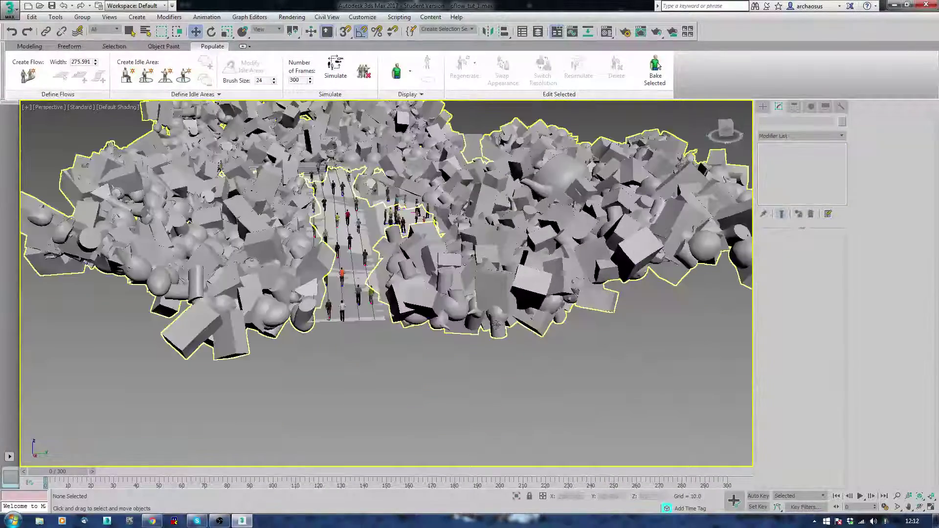
middle_click_drag(452, 327, 495, 324)
scroll(495, 326, "up", 5)
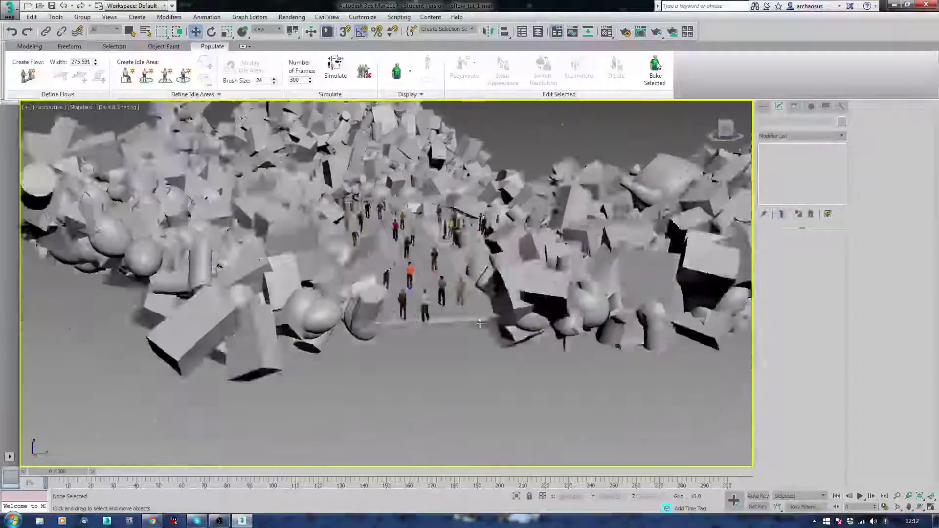
mouse_move(480, 323)
middle_mouse_down("alt")
mouse_move(480, 316)
mouse_move(480, 342)
mouse_move(478, 302)
mouse_move(481, 321)
middle_mouse_up("alt")
key("shift+z")
key("shift+z")
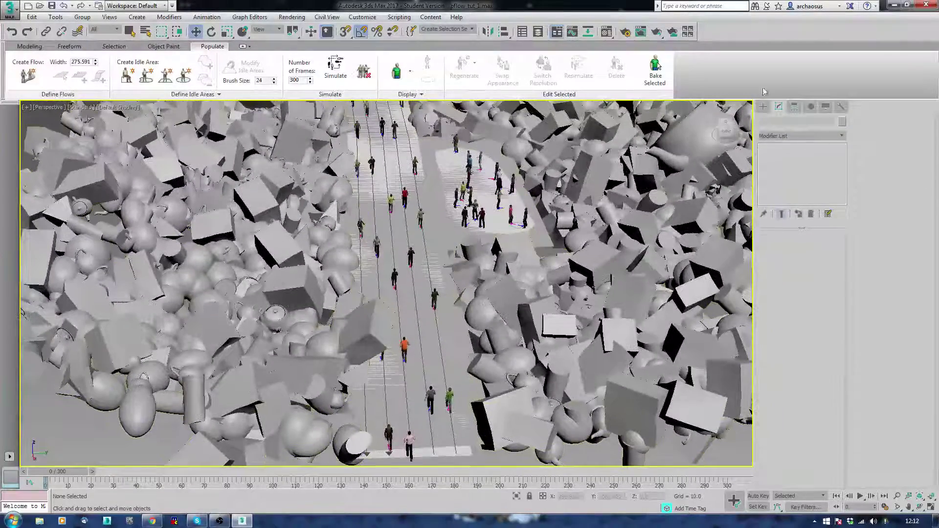
Create a Target camera at the path's near open end, aimed up the path at the idle crowd
left_click(763, 107)
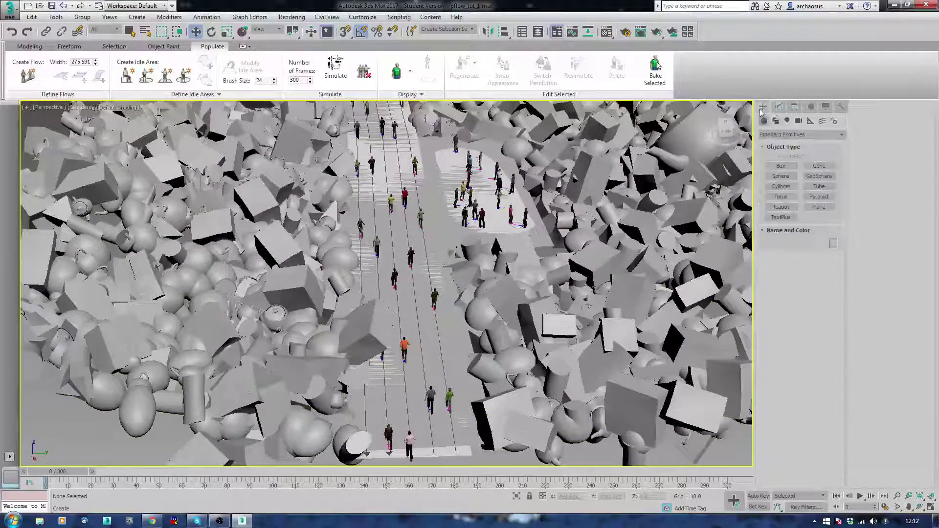
left_click(798, 121)
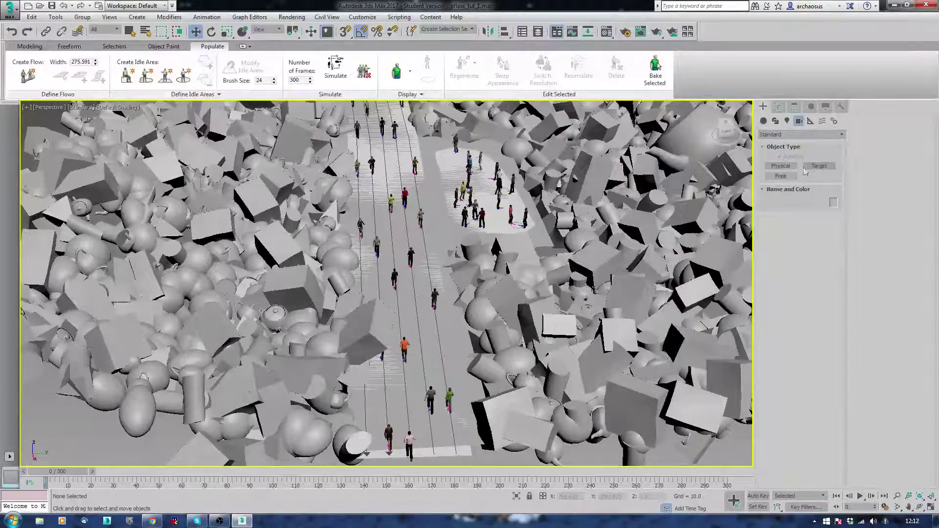
left_click(819, 166)
scroll(372, 246, "down", 5)
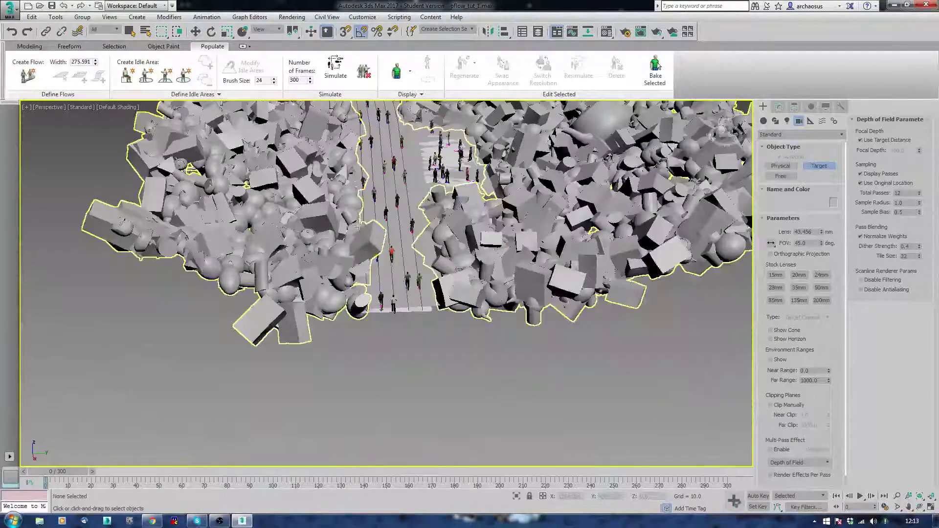
left_click_drag(377, 388, 431, 169)
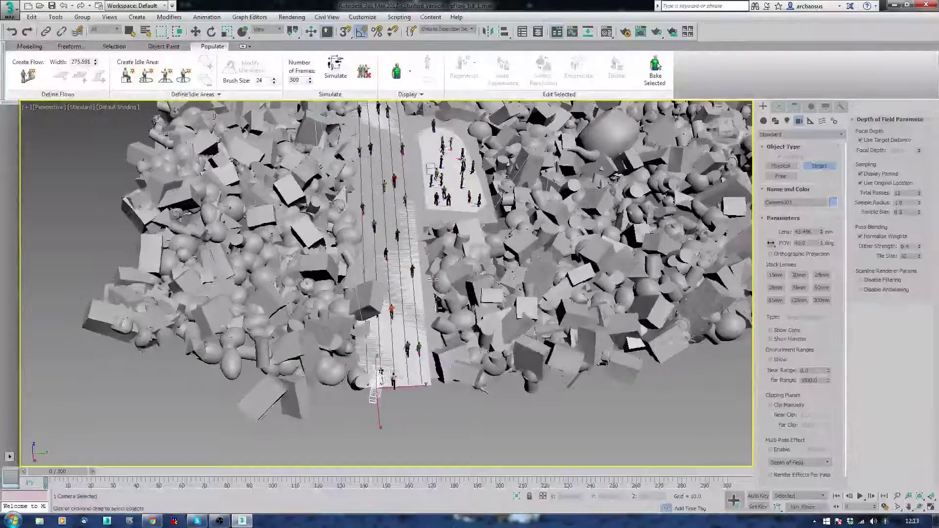
middle_click_drag(431, 168, 443, 270, "alt")
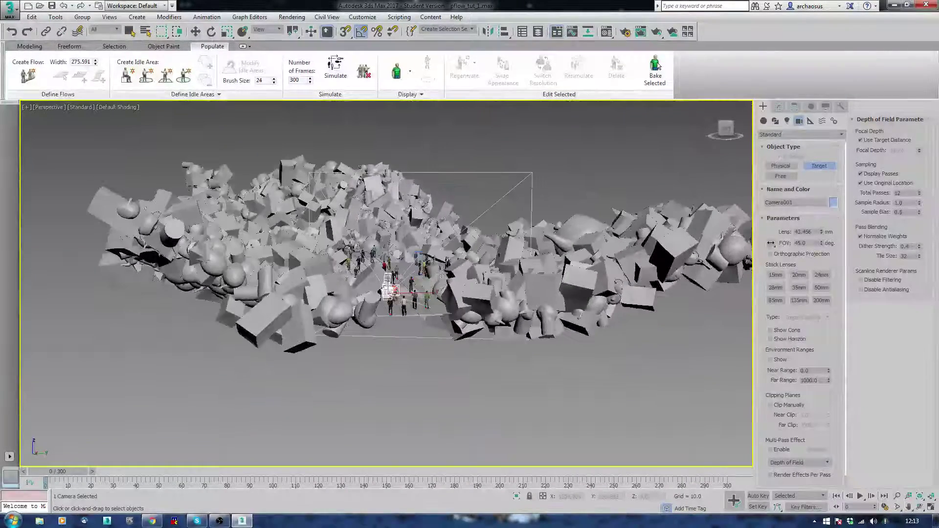
Look through the new camera and play the crowd animation, stopping it at frame 297
key("c")
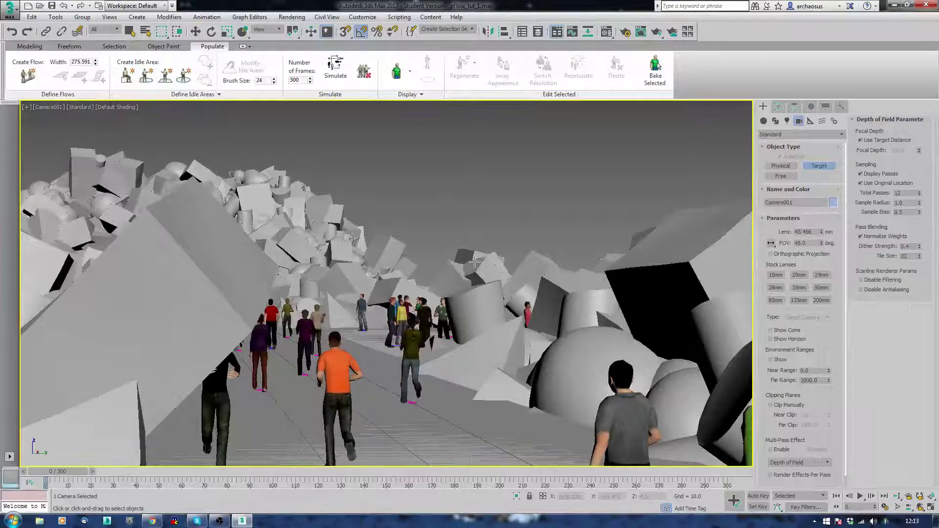
key("/")
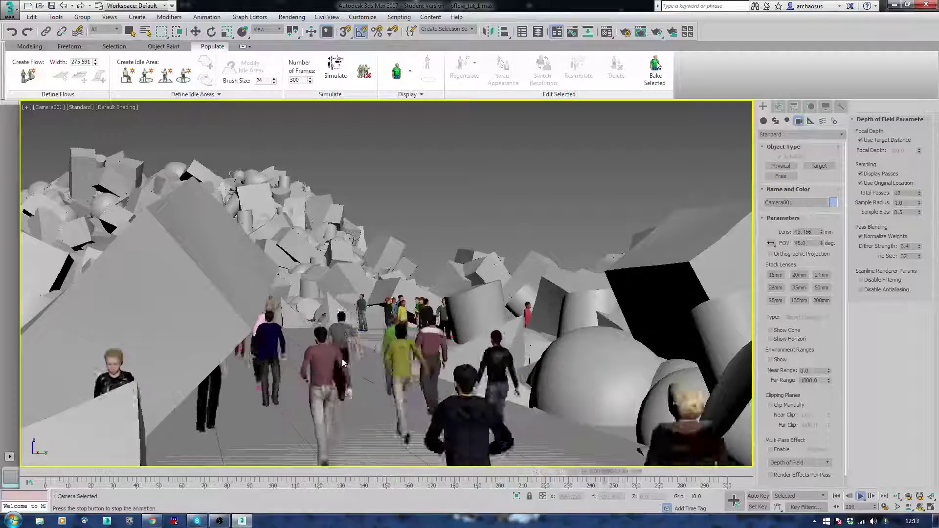
key("/")
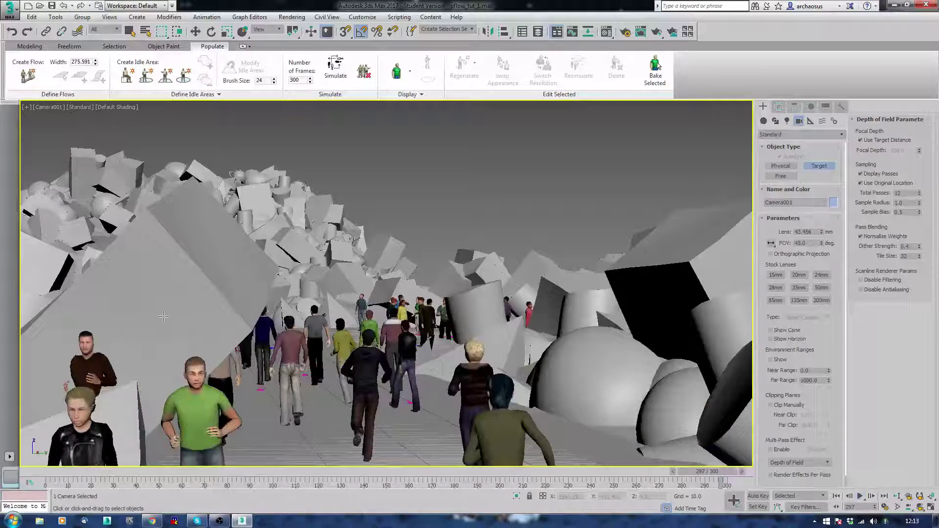
Delete the large foreground rubble elements of the mesh that hide the walkers from the camera
key("w")
left_click(779, 106)
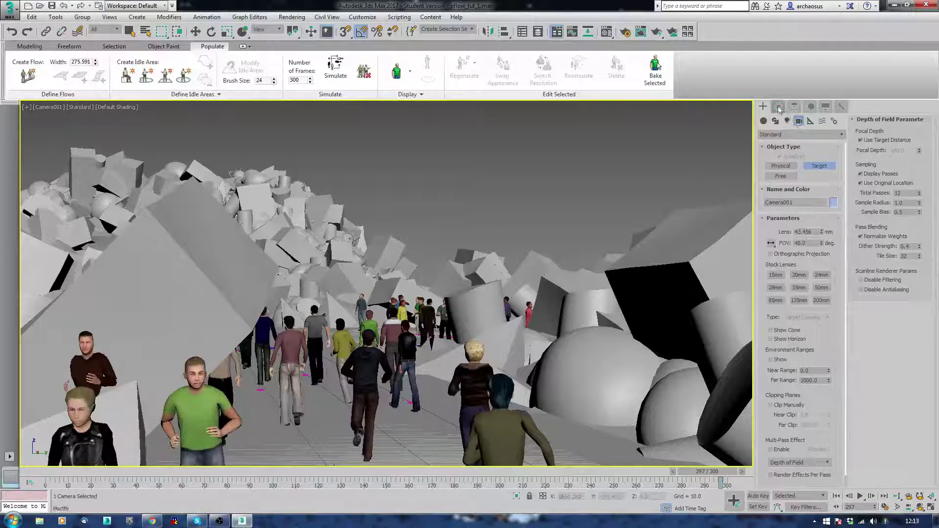
right_click(646, 166)
left_click(567, 169)
left_click(558, 175)
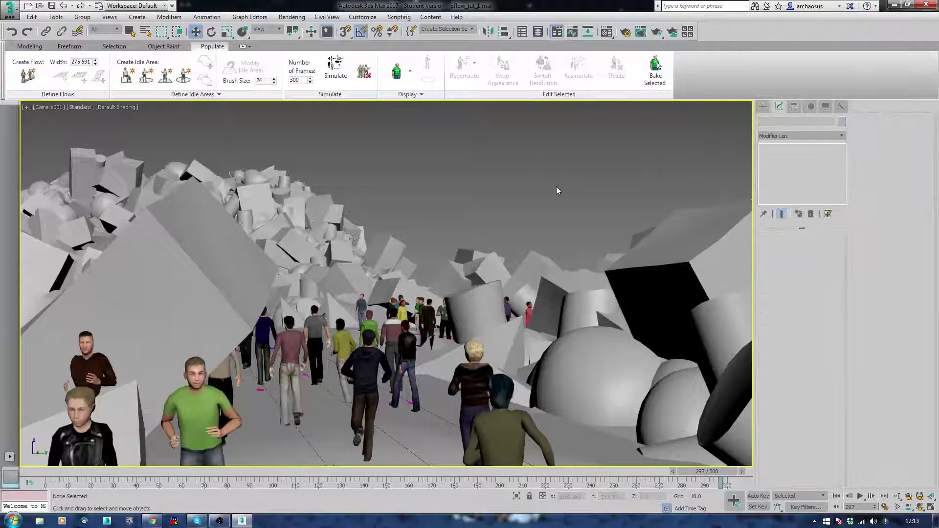
left_click(211, 249)
left_click(821, 249)
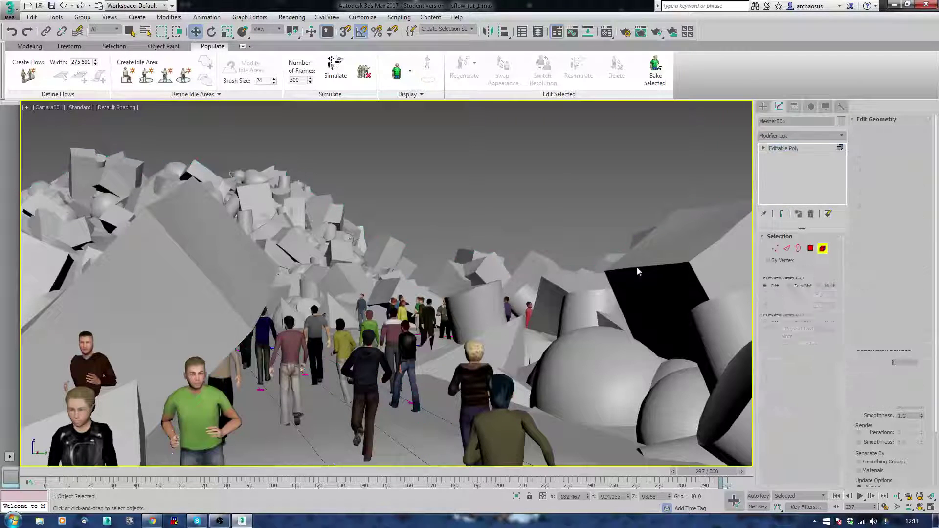
left_click(172, 275)
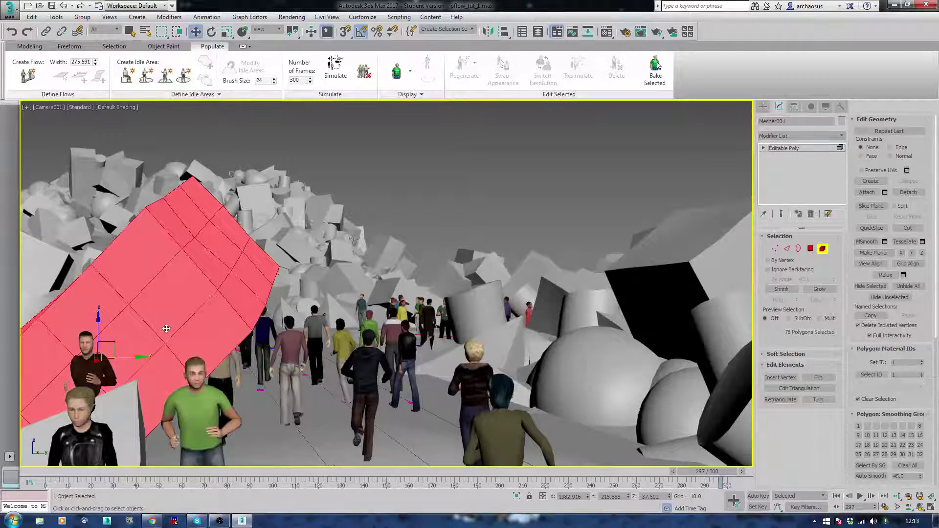
key("Delete")
left_click(121, 417)
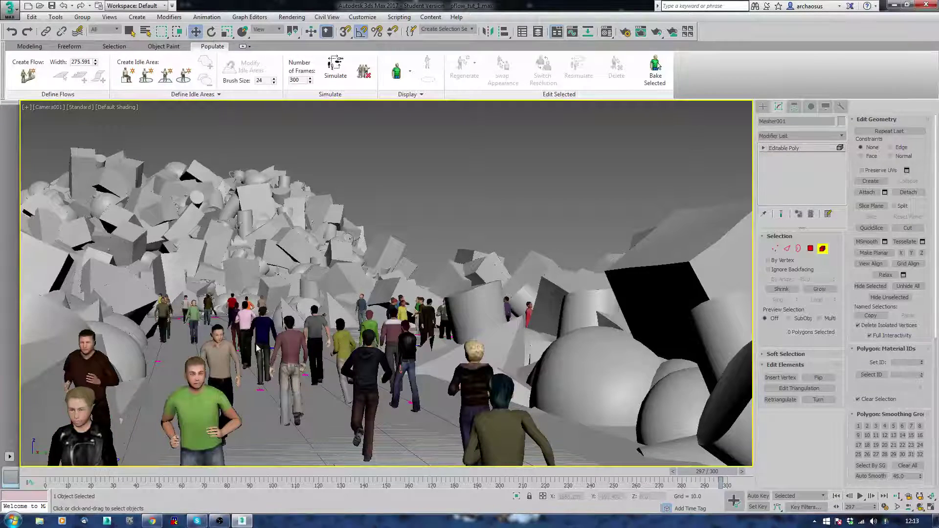
Leave element editing, deselect the rubble mesh and replay the crowd animation through the camera
left_click(822, 249)
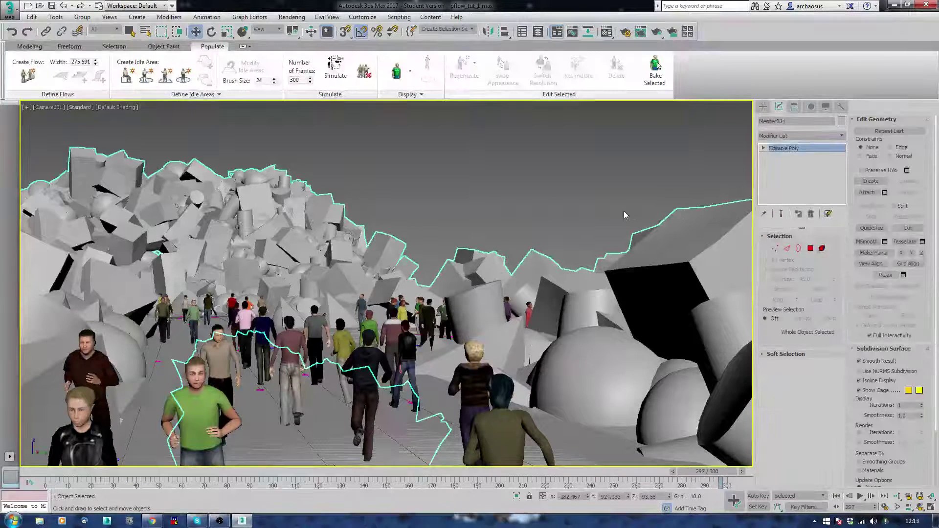
left_click(539, 203)
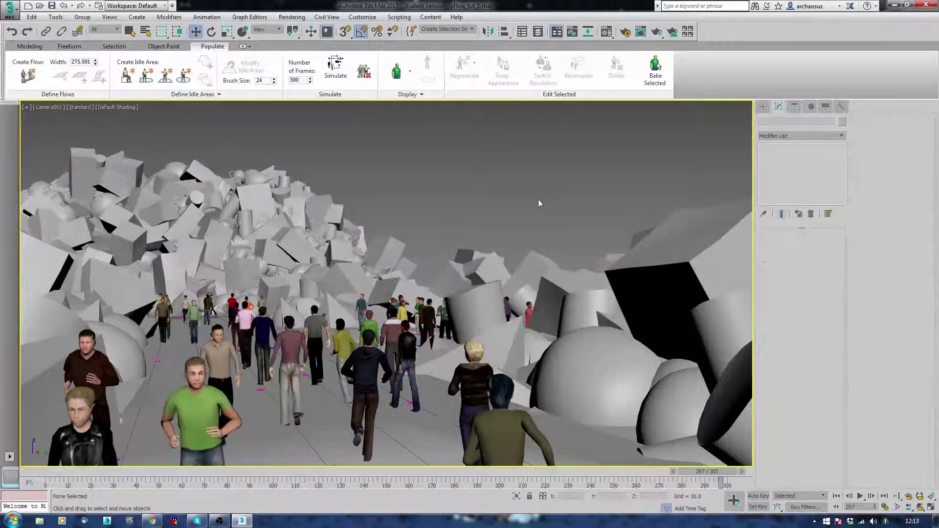
key("slash")
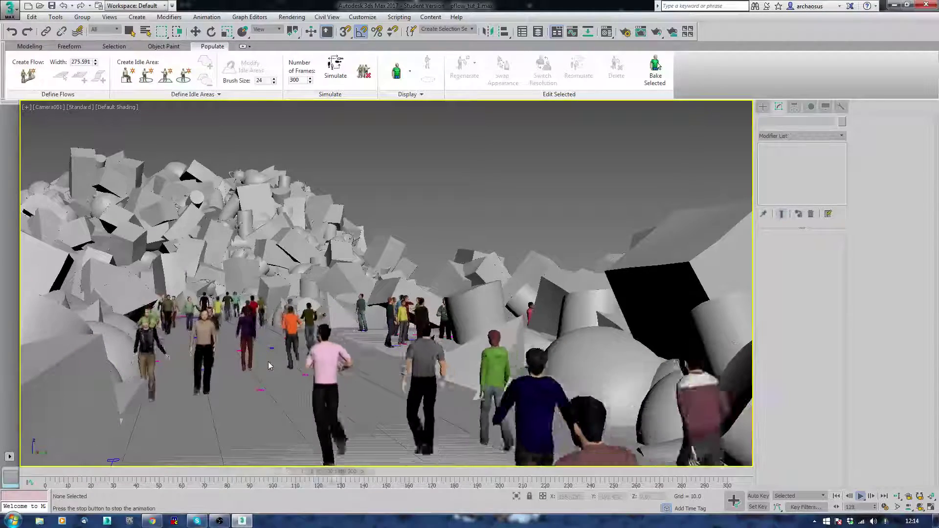
Stop the crowd animation at frame 161 and switch the viewport from the camera to the Perspective view
key("Escape")
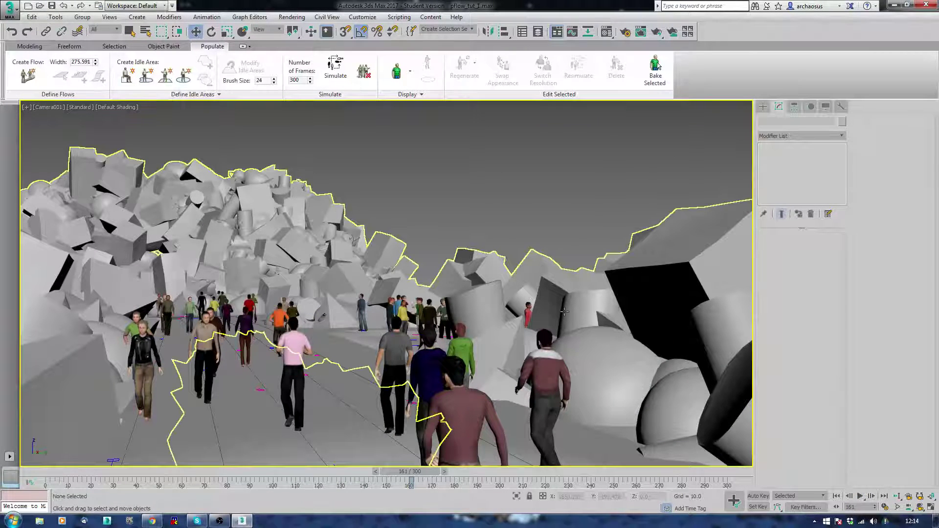
key("p")
right_click(528, 301)
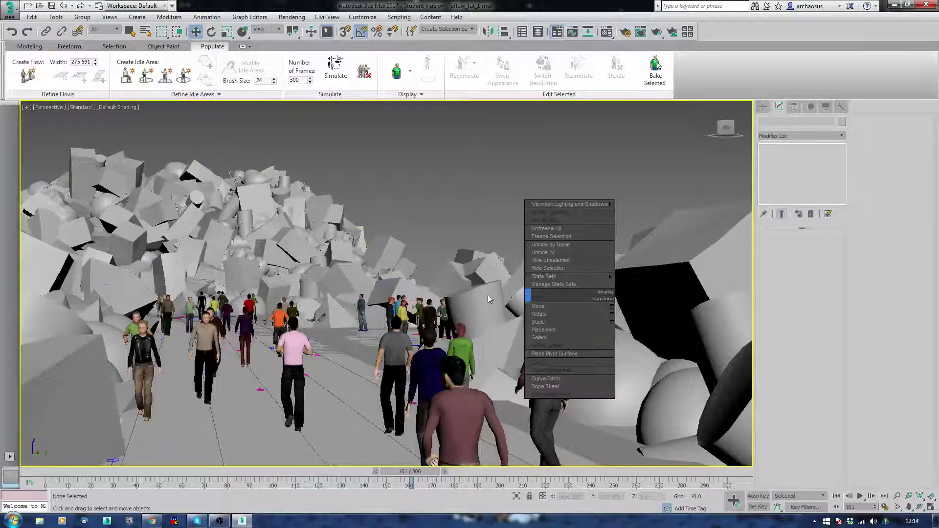
left_click(463, 292)
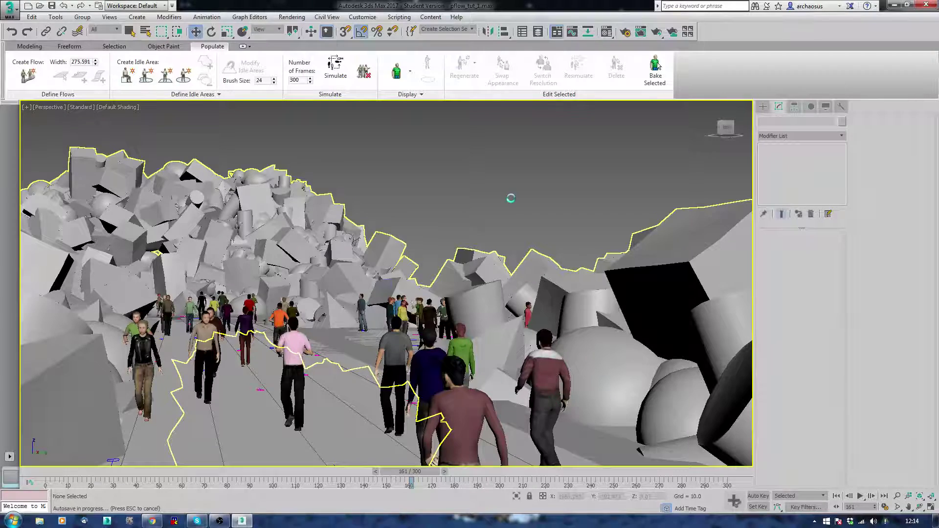
right_click(512, 198)
left_click(473, 201)
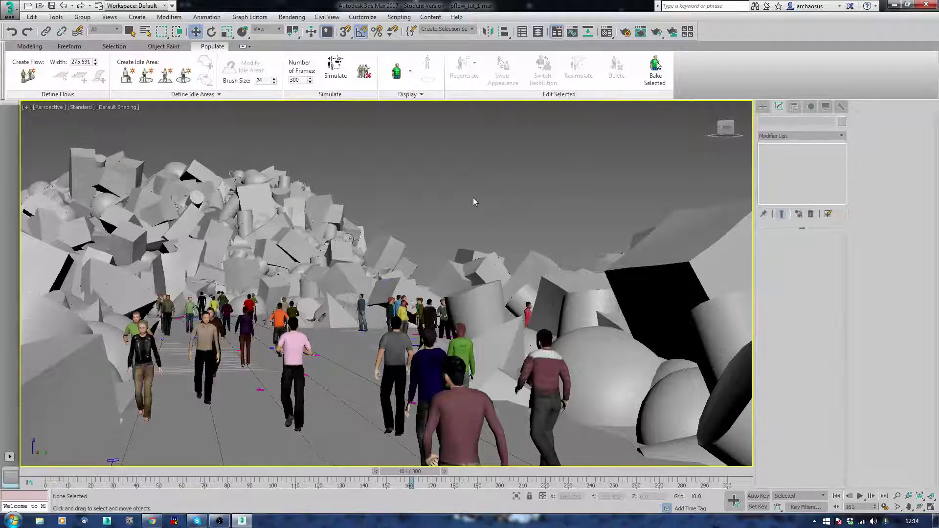
mouse_move(558, 199)
middle_mouse_down()
mouse_move(531, 199)
mouse_move(570, 197)
middle_mouse_up()
right_click(559, 197)
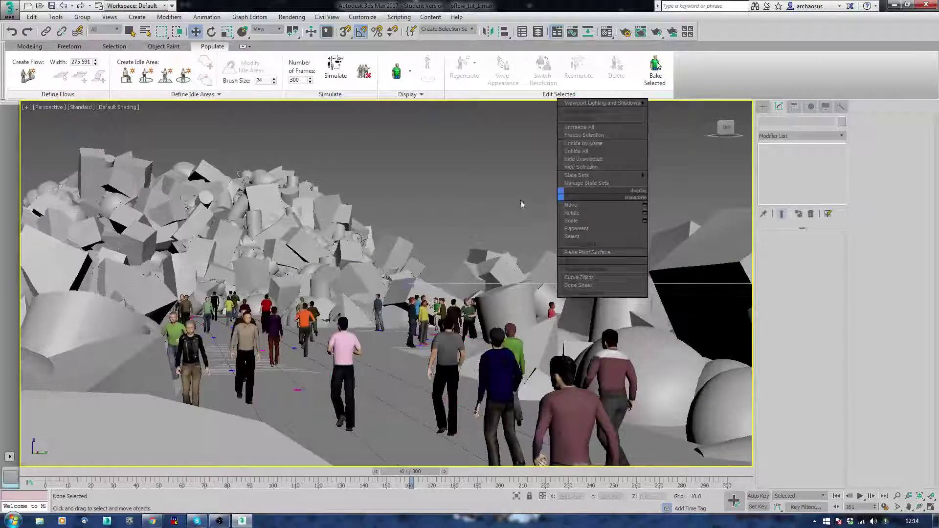
left_click(513, 193)
left_click_drag(513, 193, 493, 197)
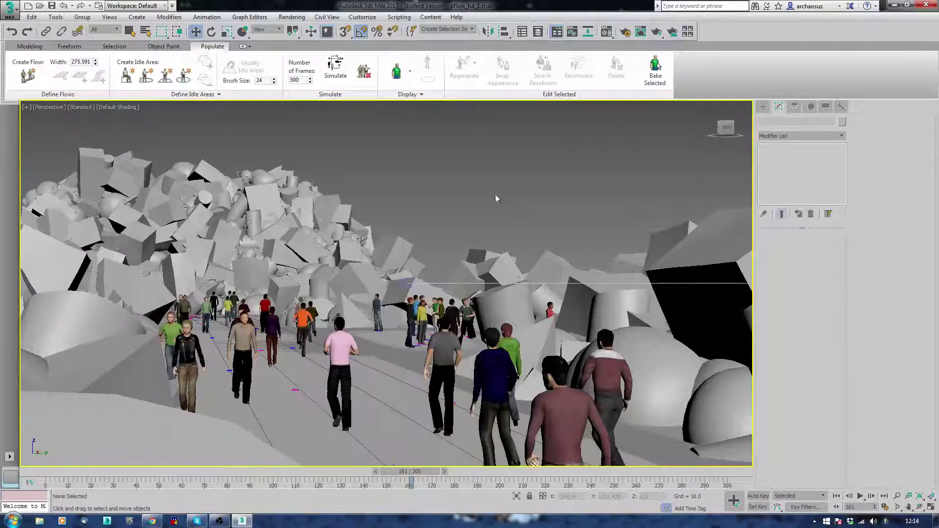
right_click(496, 194)
left_click(523, 184)
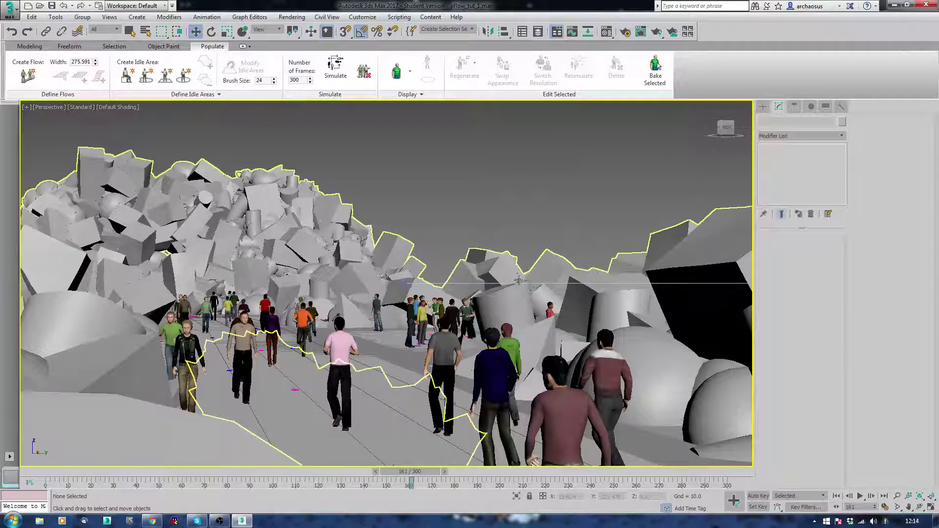
left_click(931, 508)
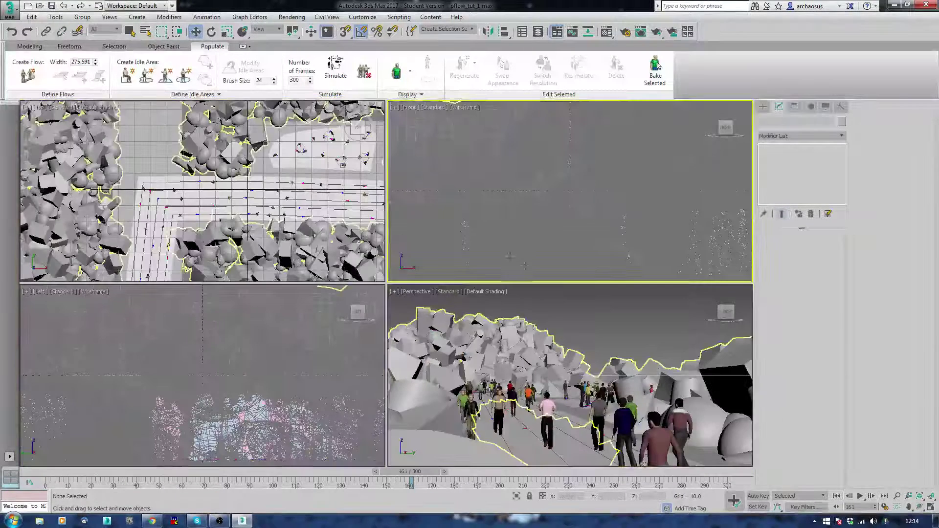
left_click(930, 508)
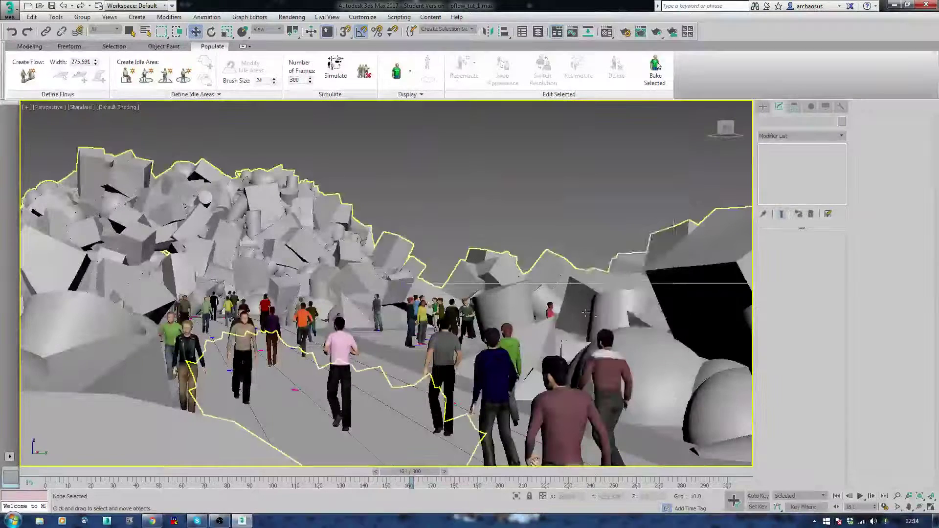
right_click(582, 308)
left_click(505, 217)
Bring the Perspective view around to a close view of the idle crowd standing beside the path in front of the rubble
scroll(501, 223, "down", 5)
scroll(501, 224, "down", 2)
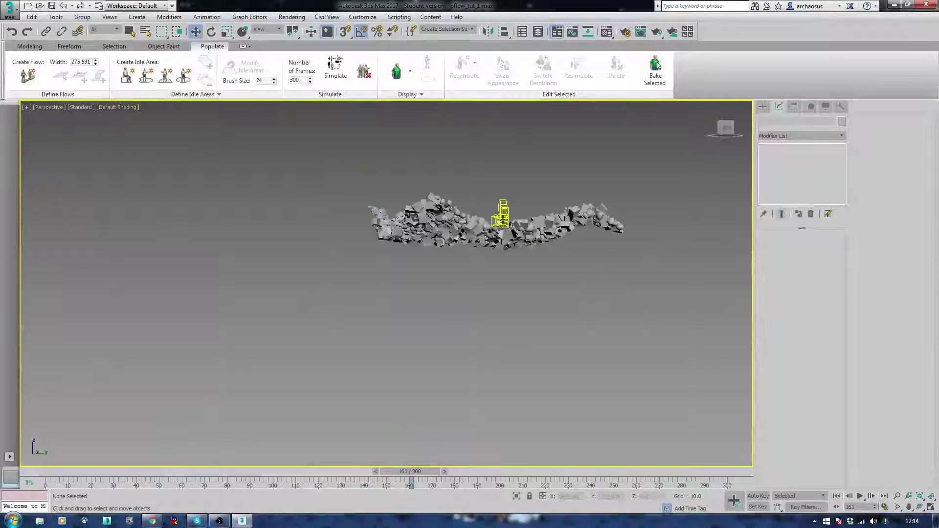
right_click(499, 222)
left_click(492, 267)
middle_click_drag(441, 251, 422, 375)
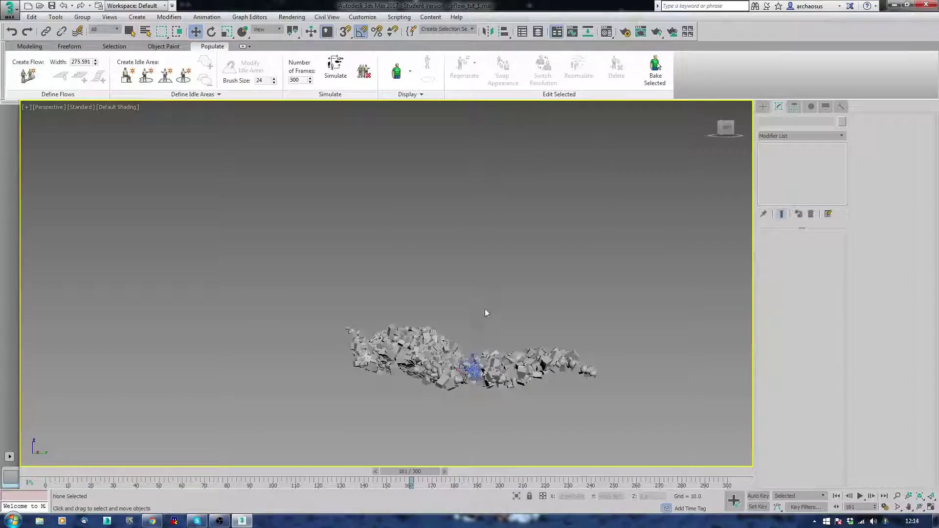
middle_click_drag(492, 291, 620, 113, "alt")
scroll(484, 331, "up", 6)
middle_click_drag(422, 338, 641, 403, "alt")
scroll(566, 387, "up", 3)
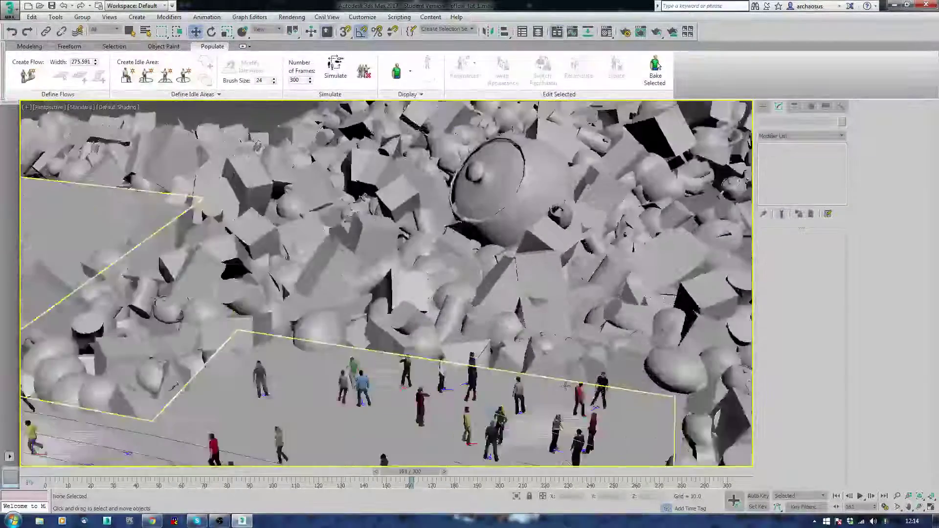
middle_click_drag(566, 386, 466, 311, "alt")
middle_click_drag(435, 341, 560, 261, "alt")
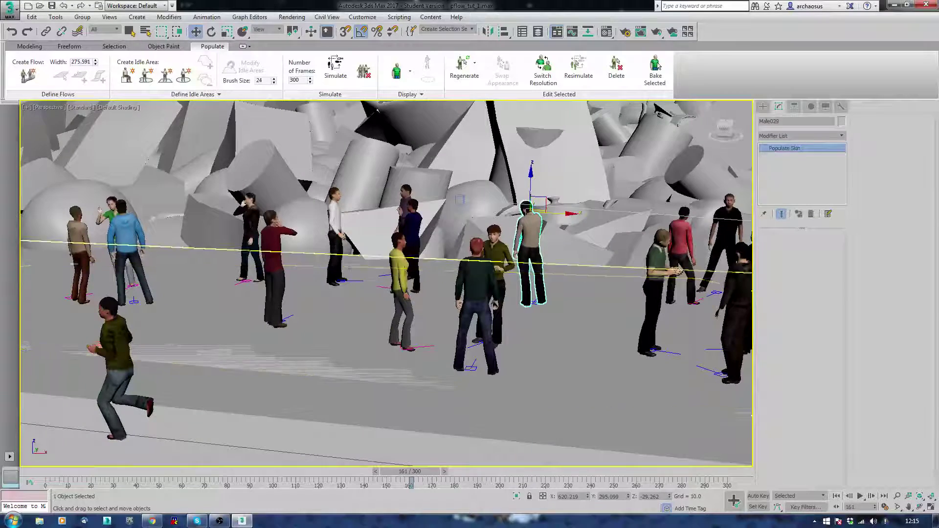
Frame the idle crowd with the large teapot behind it, clear the selection and create a Physical camera from this view
left_click(351, 296)
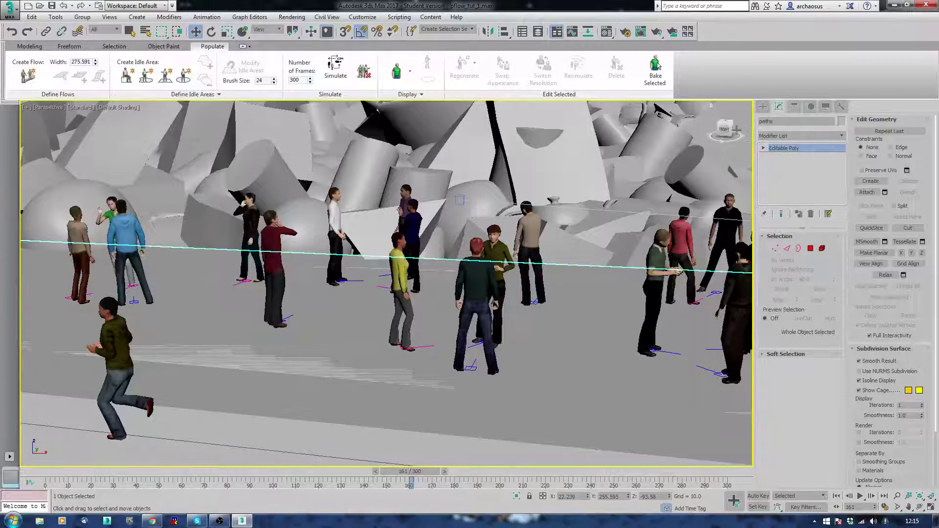
scroll(528, 199, "down", 6)
middle_click_drag(529, 199, 510, 258, "alt")
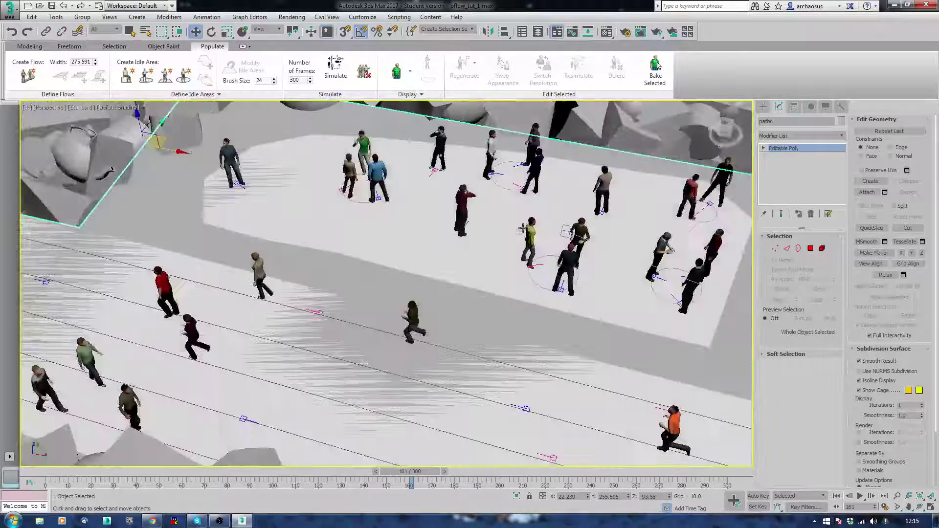
left_click(510, 257)
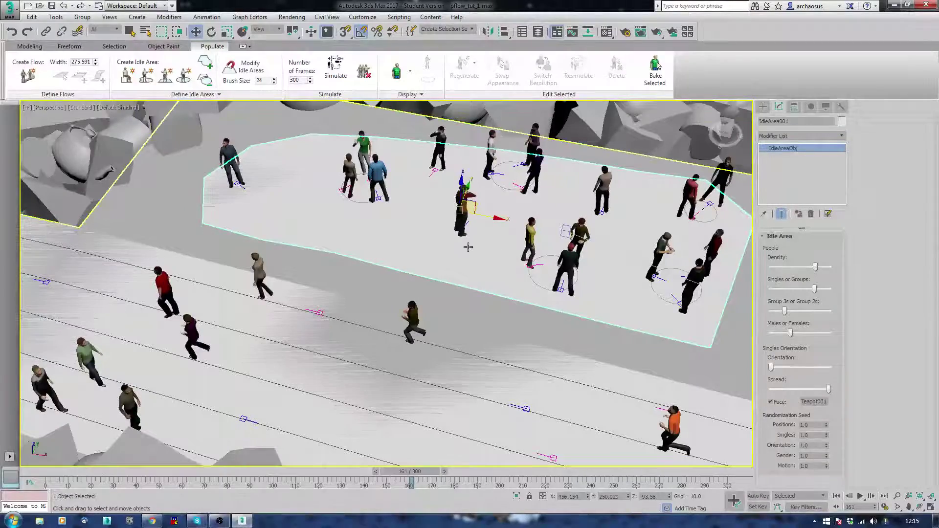
middle_click_drag(472, 237, 440, 309, "alt")
left_click(262, 113)
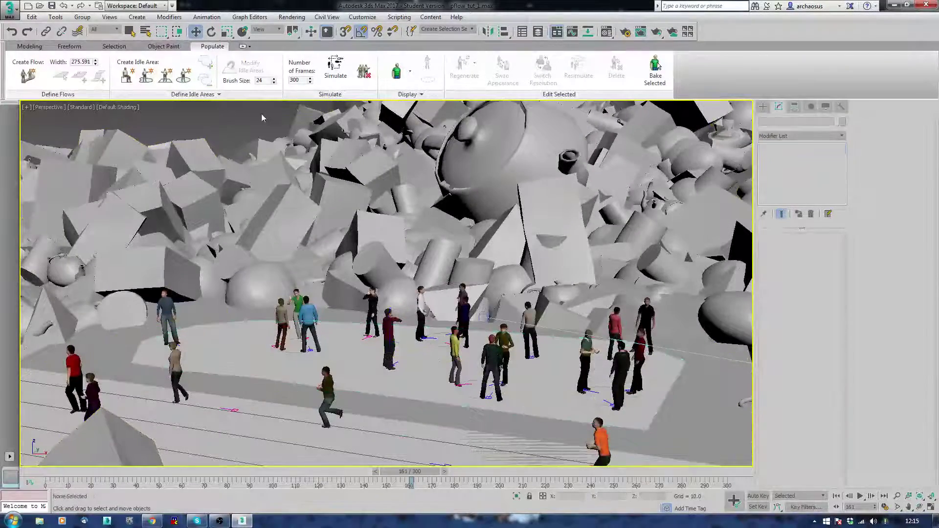
key("ctrl+c")
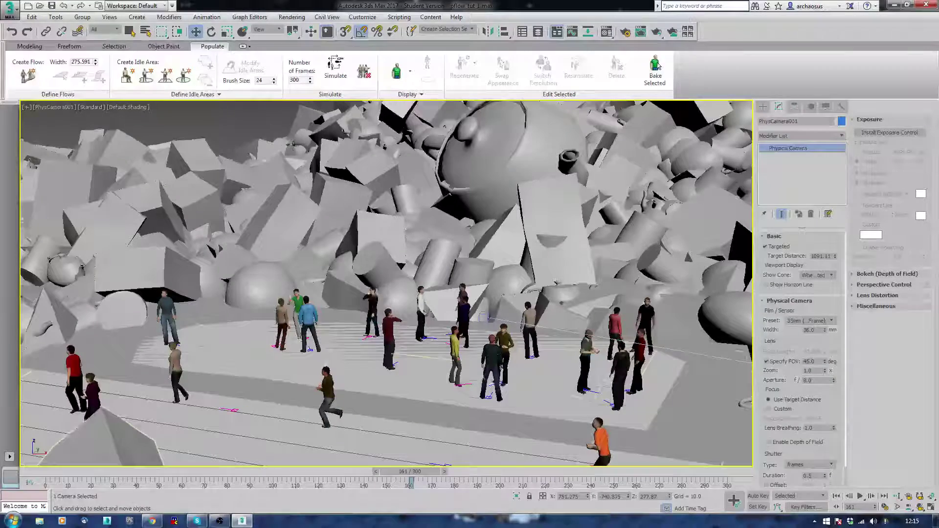
Play the crowd animation through the new physical camera and stop it at frame 218
key("/")
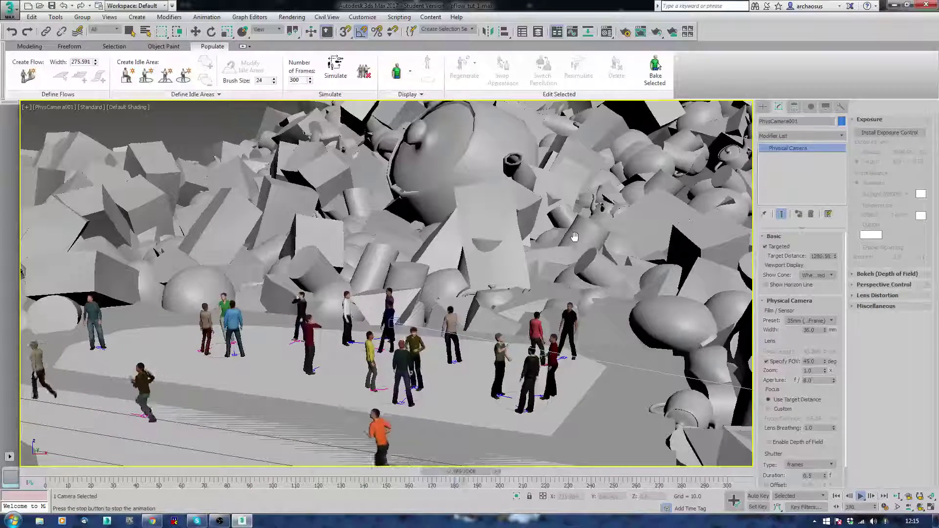
key("Escape")
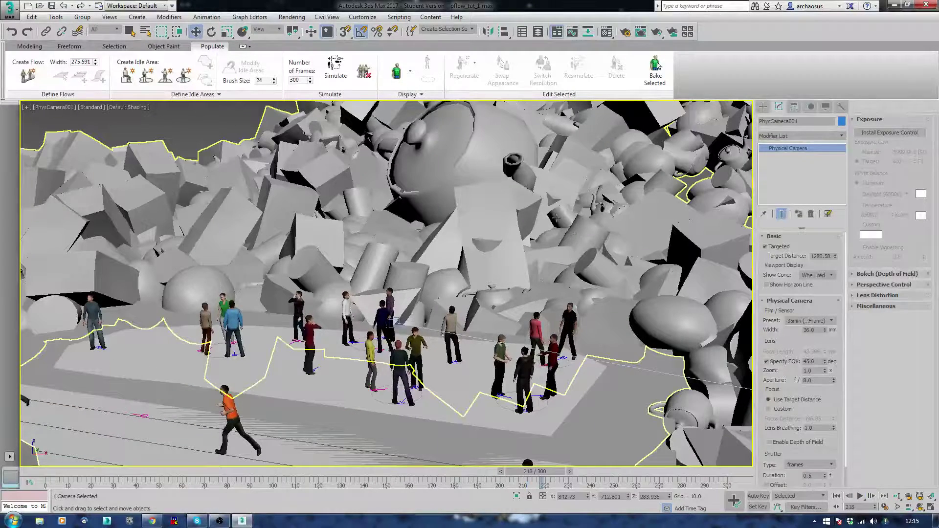